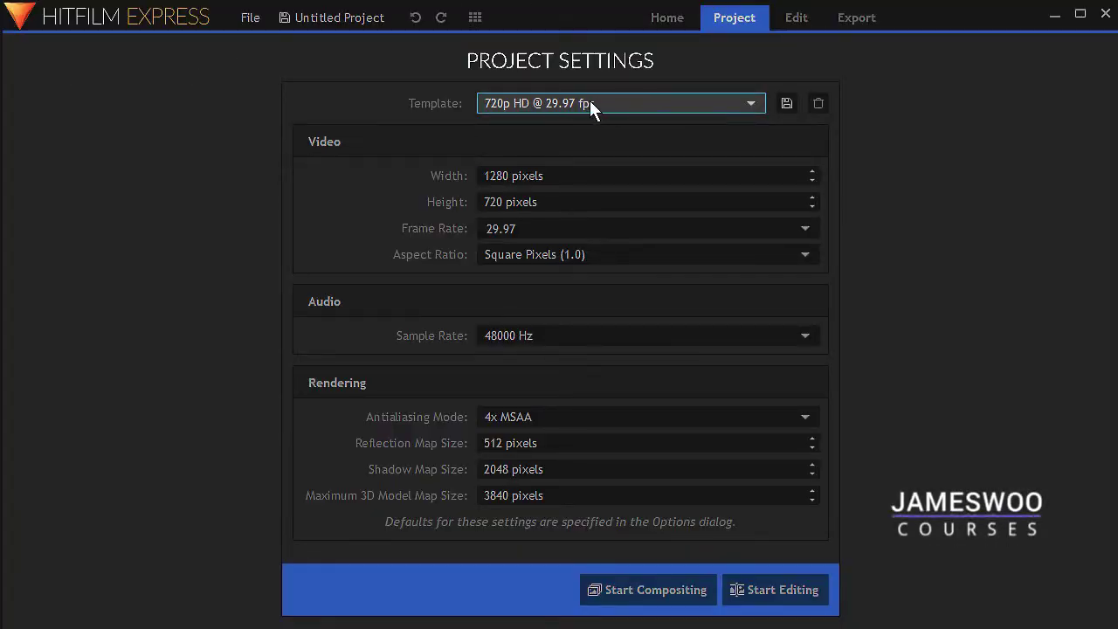
Pick the 1080p Full HD @ 29.97 fps project template from the Template list.
{"action": "left_click", "coordinate": [640, 102]}
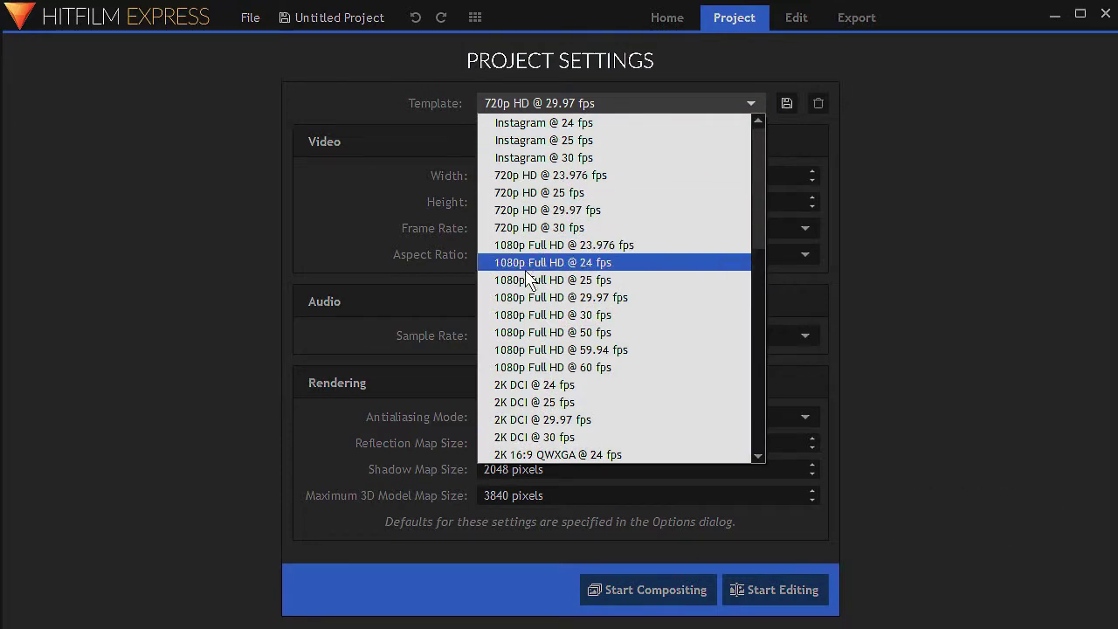
{"action": "scroll", "coordinate": [594, 389], "scroll_direction": "down", "scroll_amount": 4}
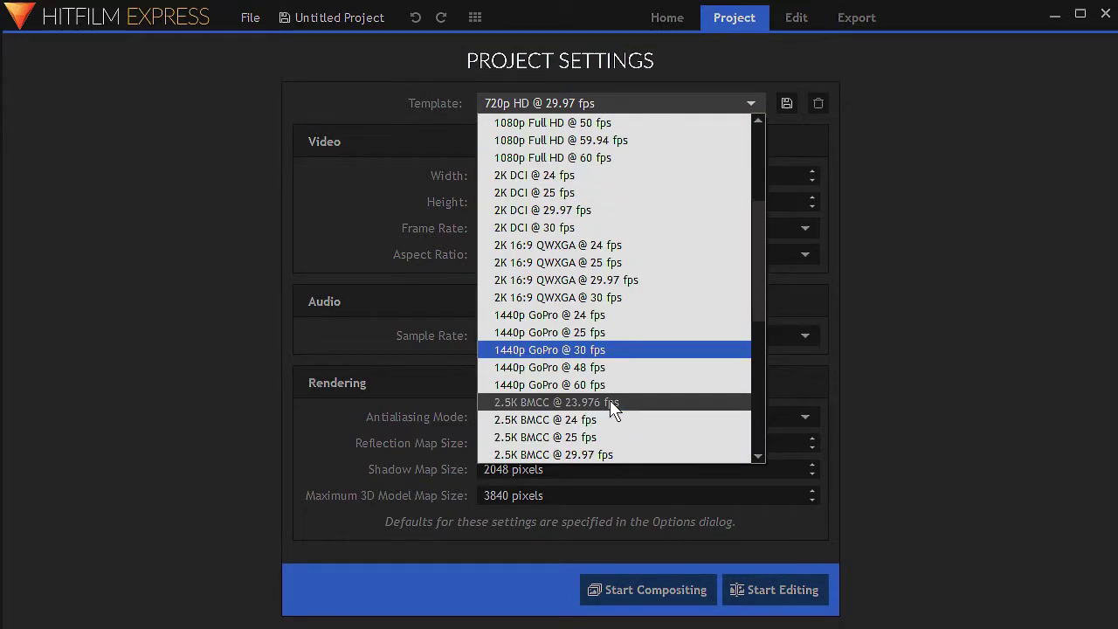
{"action": "scroll", "coordinate": [614, 407], "scroll_direction": "down", "scroll_amount": 3}
{"action": "scroll", "coordinate": [611, 407], "scroll_direction": "up", "scroll_amount": 5}
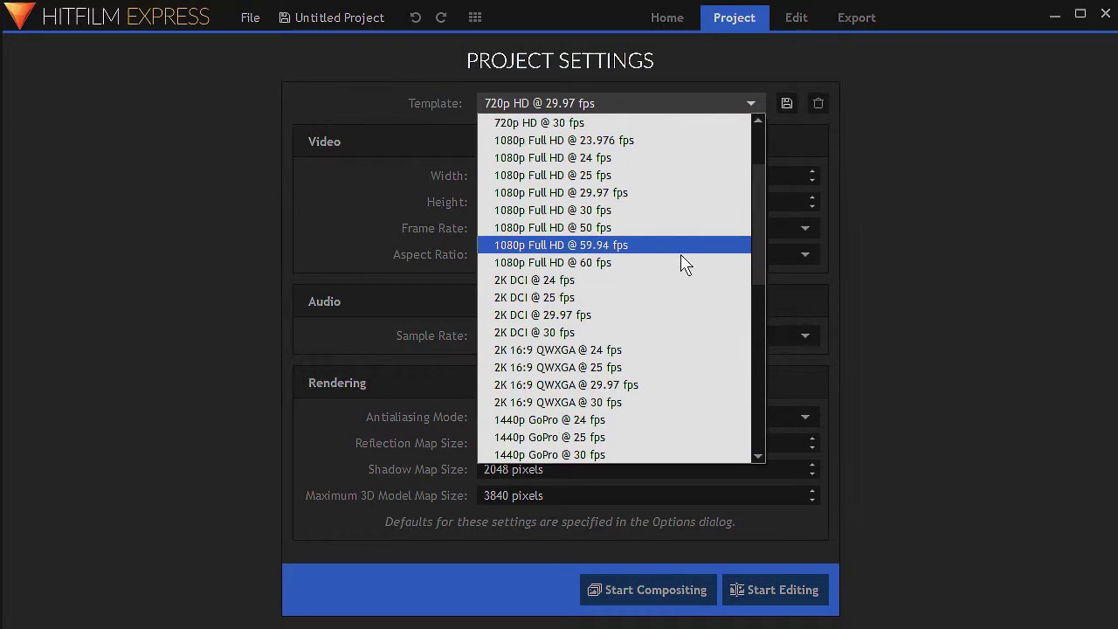
{"action": "left_click", "coordinate": [639, 201]}
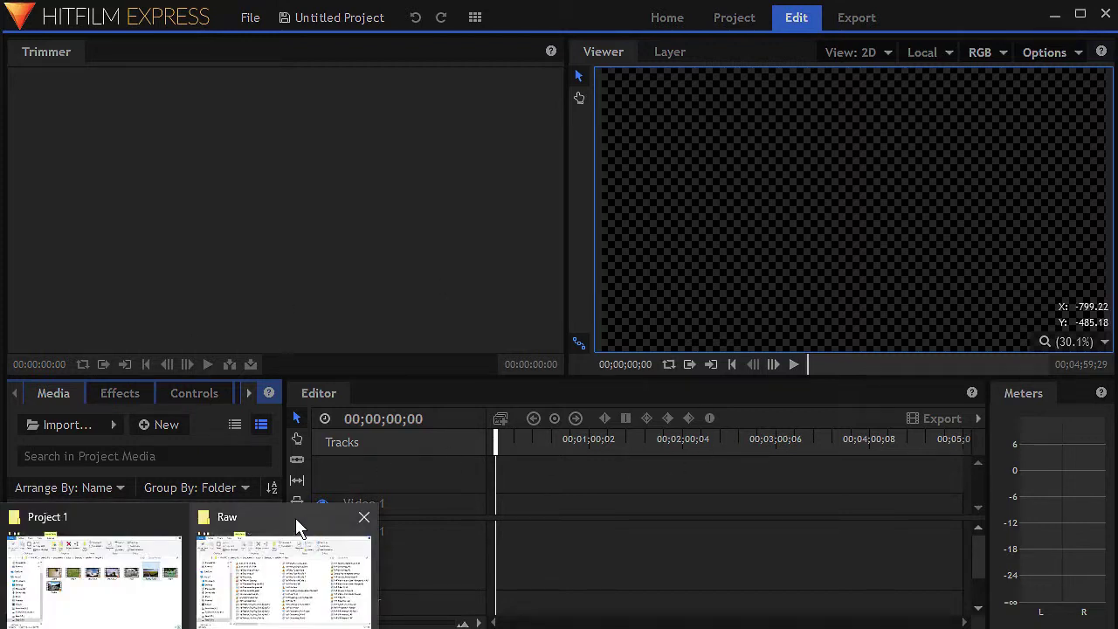
Select Blue Sky 1 through Snail in the Project 1 folder and drag them into HitFilm's Media panel.
{"action": "left_click", "coordinate": [130, 519]}
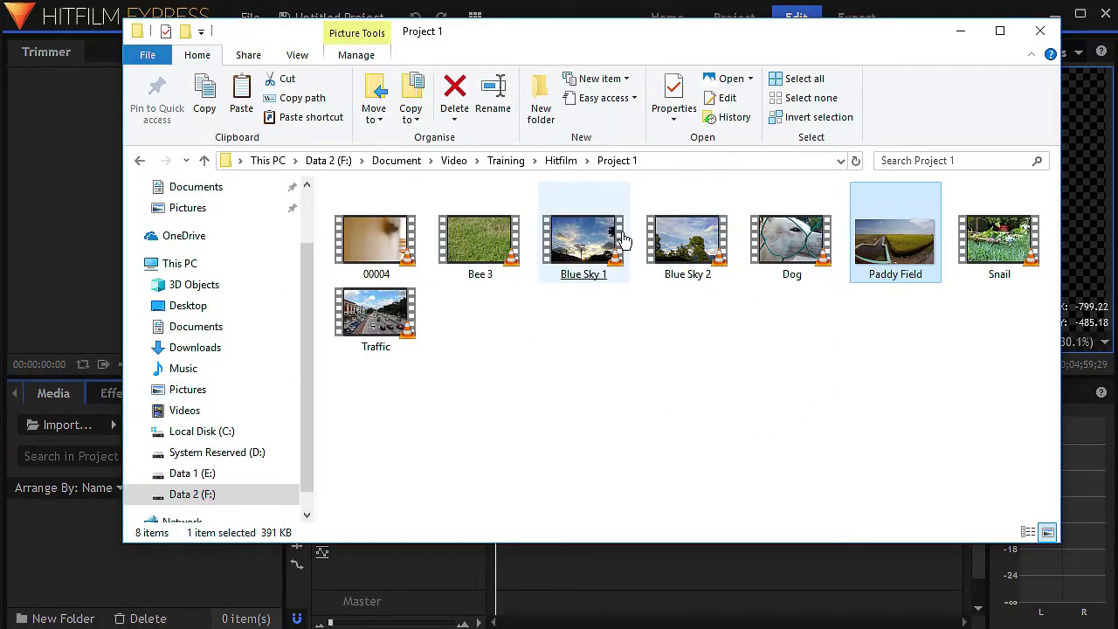
{"action": "left_click", "coordinate": [619, 239]}
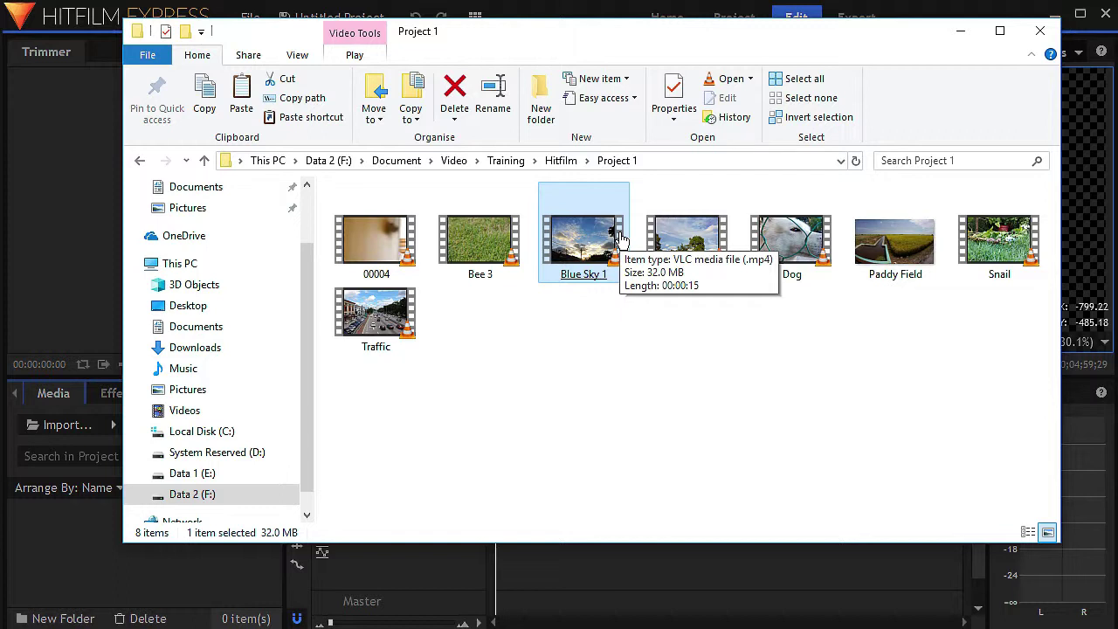
{"action": "left_click", "coordinate": [986, 238], "text": "shift"}
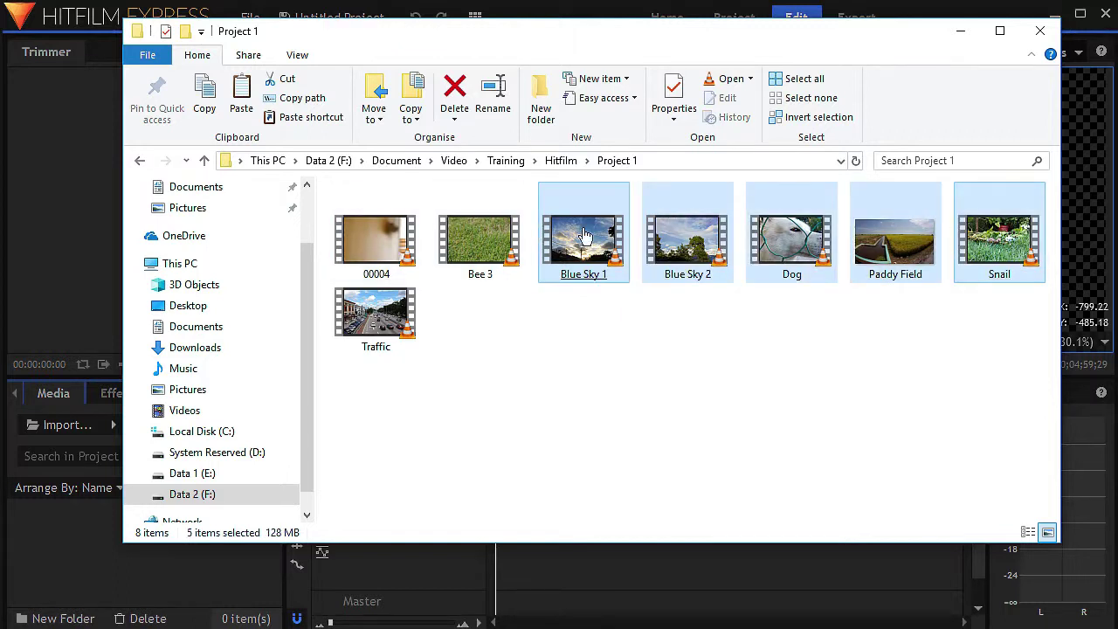
{"action": "left_click_drag", "start_coordinate": [586, 236], "coordinate": [63, 559]}
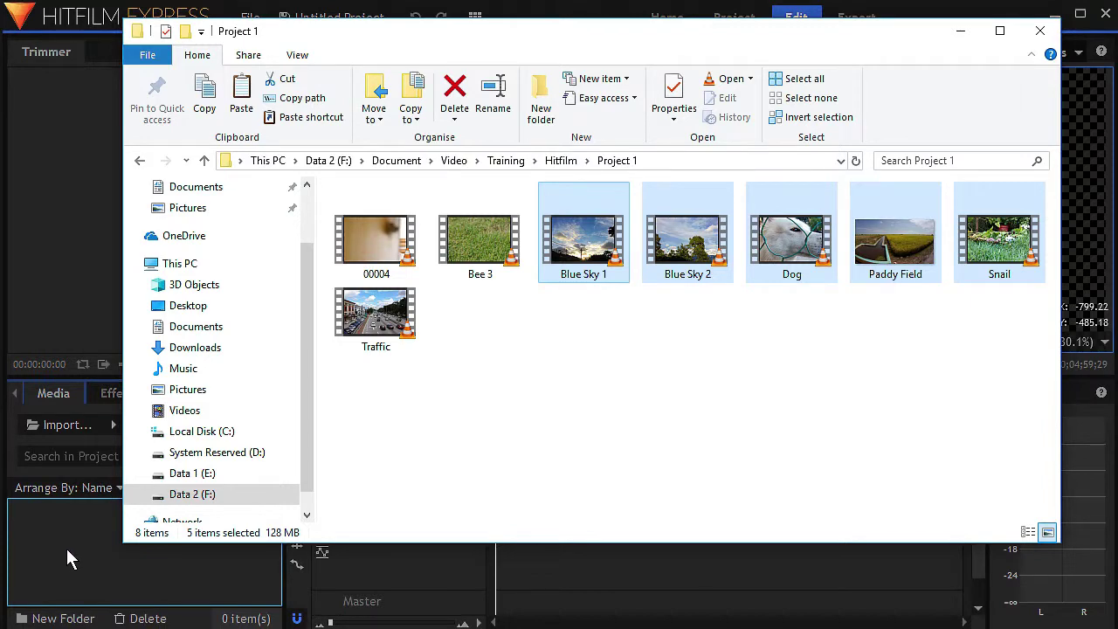
{"action": "left_click", "coordinate": [960, 30]}
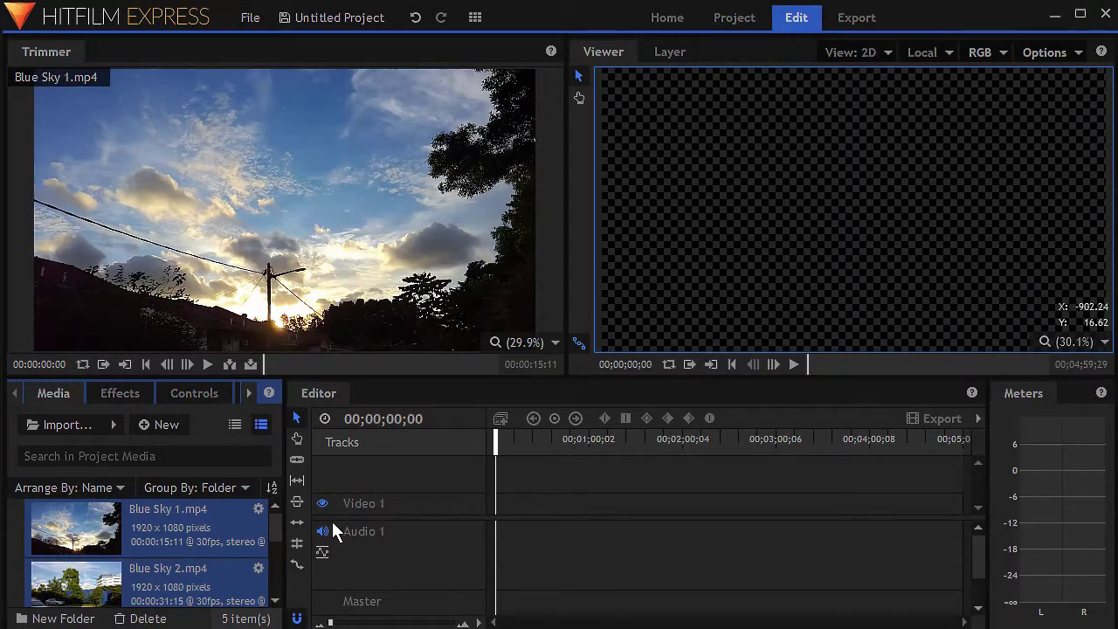
Show media as a list and preview Blue Sky 2.mp4 in the Trimmer, scrubbing to about 11 seconds.
{"action": "mouse_move", "coordinate": [278, 533]}
{"action": "left_mouse_down"}
{"action": "mouse_move", "coordinate": [278, 576]}
{"action": "mouse_move", "coordinate": [279, 522]}
{"action": "left_mouse_up"}
{"action": "left_click", "coordinate": [235, 424]}
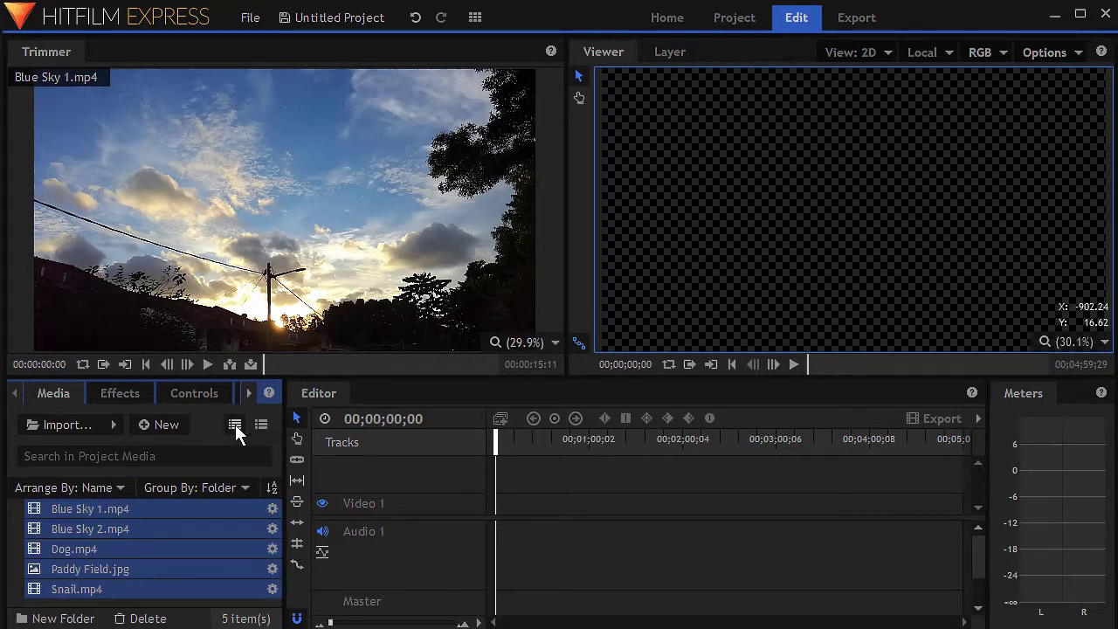
{"action": "left_click", "coordinate": [126, 510]}
{"action": "left_click", "coordinate": [125, 529]}
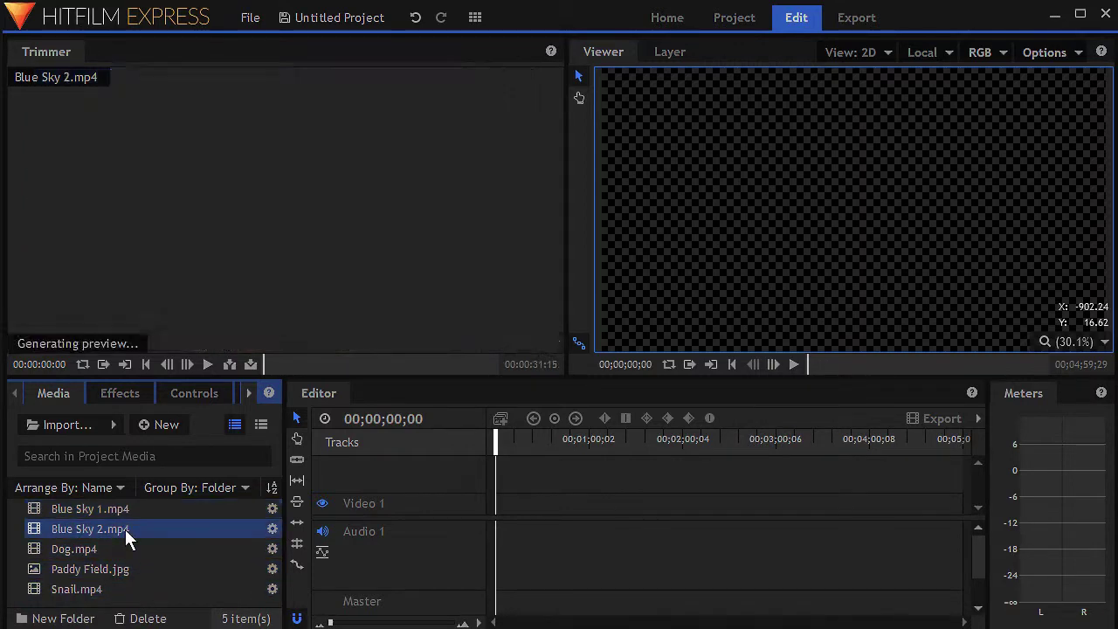
{"action": "left_click", "coordinate": [88, 548]}
{"action": "left_click", "coordinate": [118, 533]}
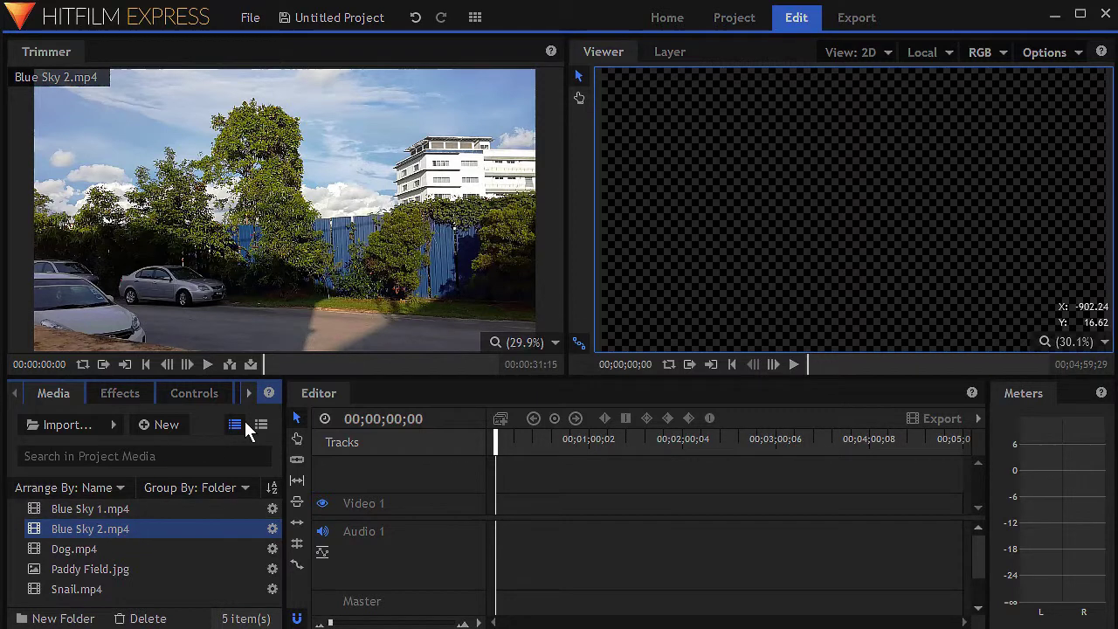
{"action": "left_click_drag", "start_coordinate": [266, 368], "coordinate": [286, 370]}
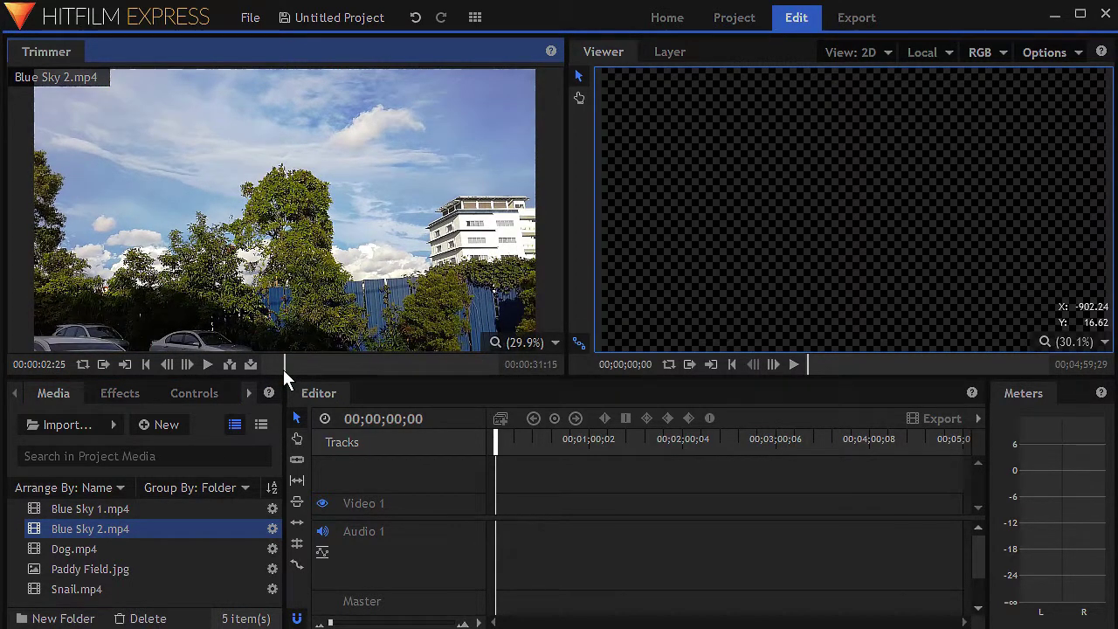
{"action": "left_click", "coordinate": [350, 370]}
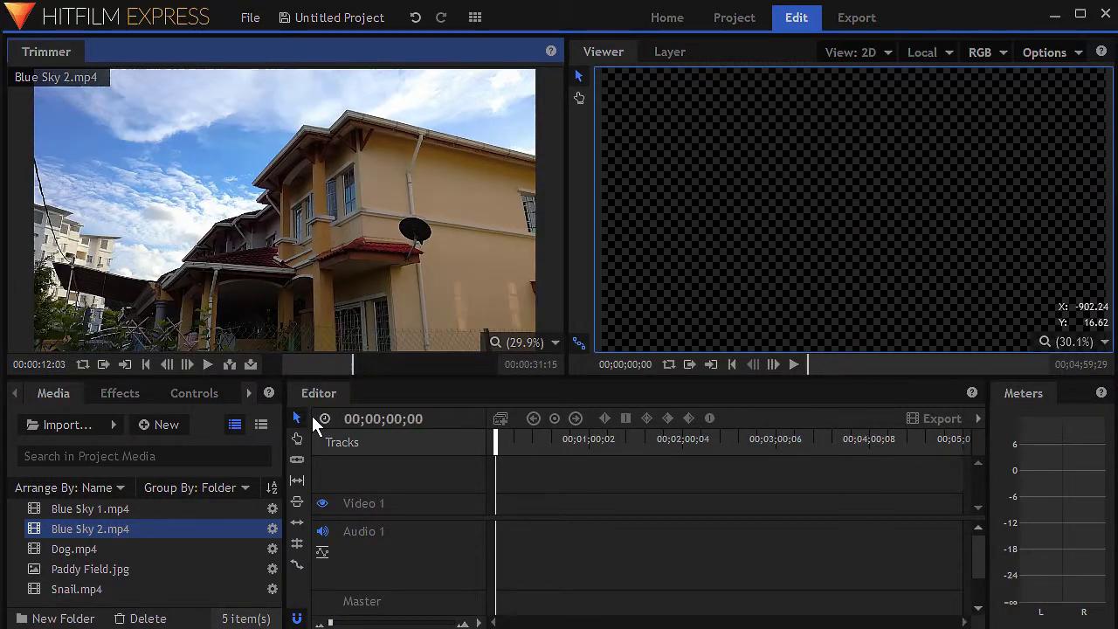
Place Blue Sky 2 on Video 1, set audio tracks to Medium height, and zoom the timeline in.
{"action": "left_click_drag", "start_coordinate": [220, 274], "coordinate": [500, 528]}
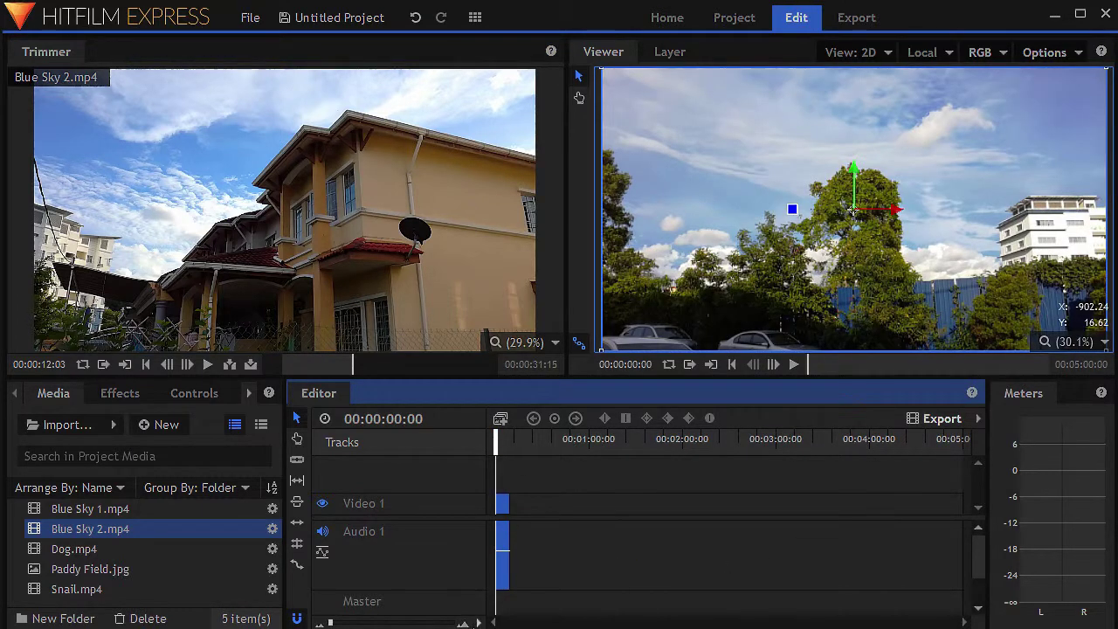
{"action": "left_click", "coordinate": [479, 622]}
{"action": "mouse_move", "coordinate": [522, 582]}
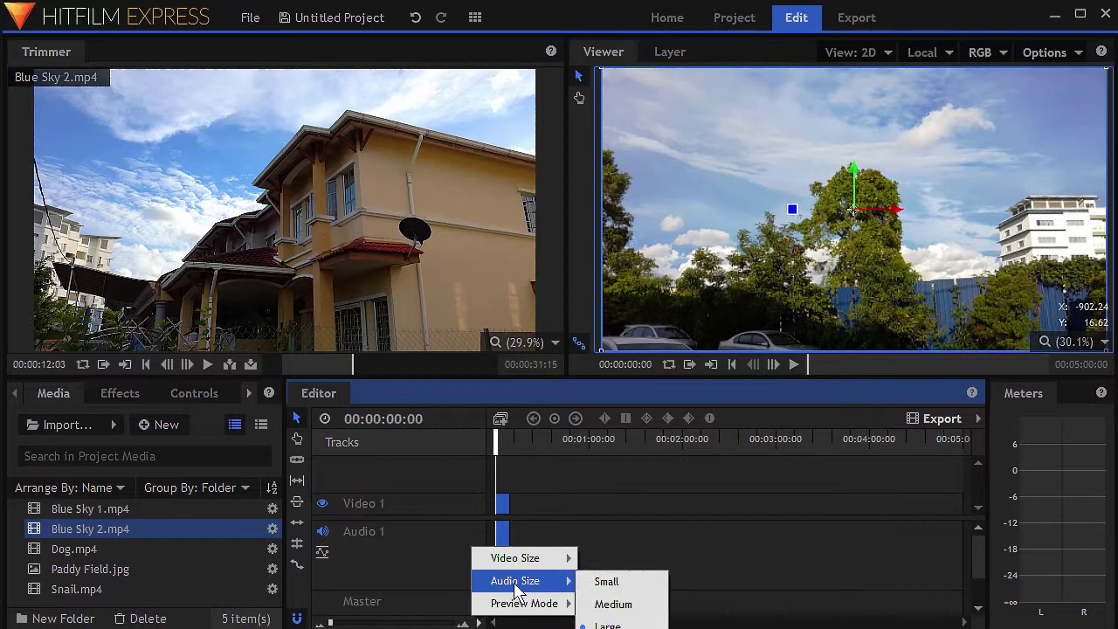
{"action": "left_click", "coordinate": [617, 609]}
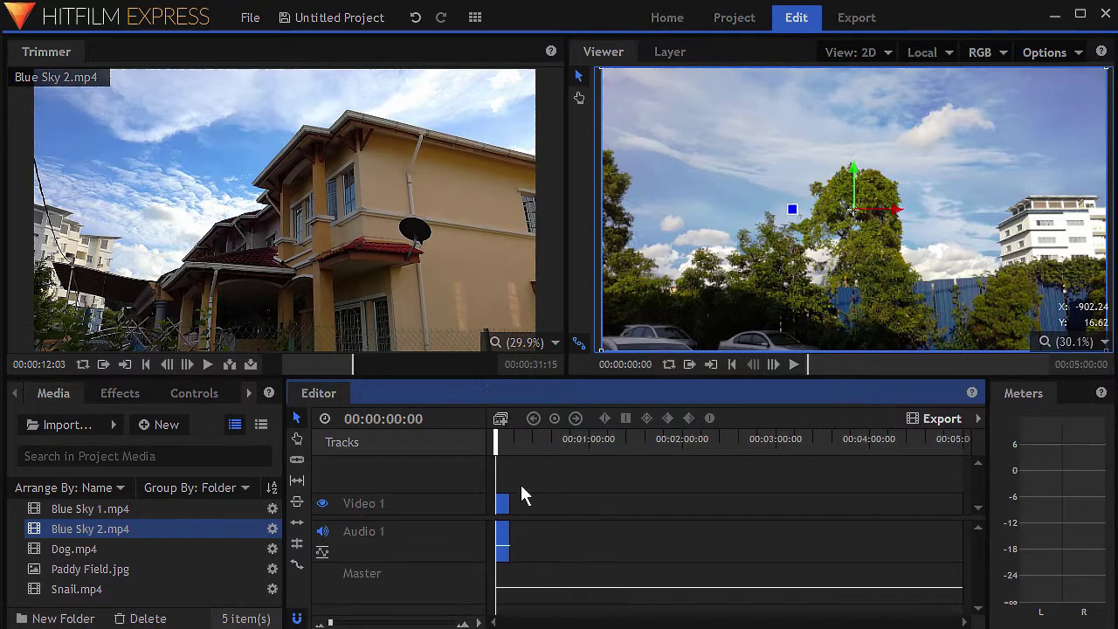
{"action": "left_click", "coordinate": [464, 622]}
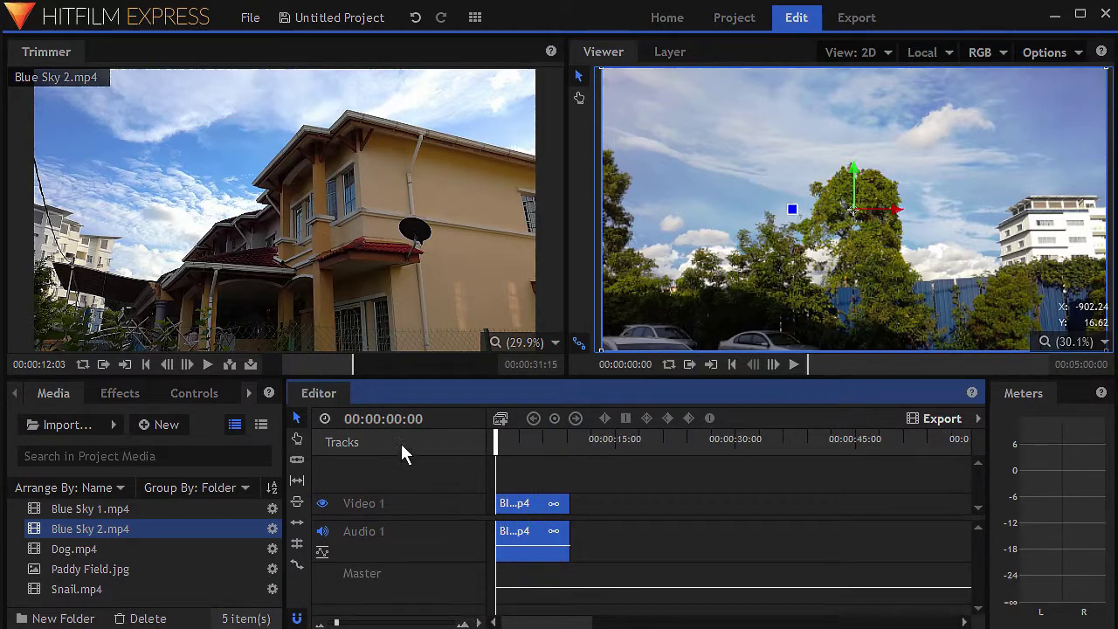
Start Dog.mp4 near 00:00:07:14, drop it after Blue Sky 2 on Video 1, and play it back.
{"action": "left_click", "coordinate": [73, 548]}
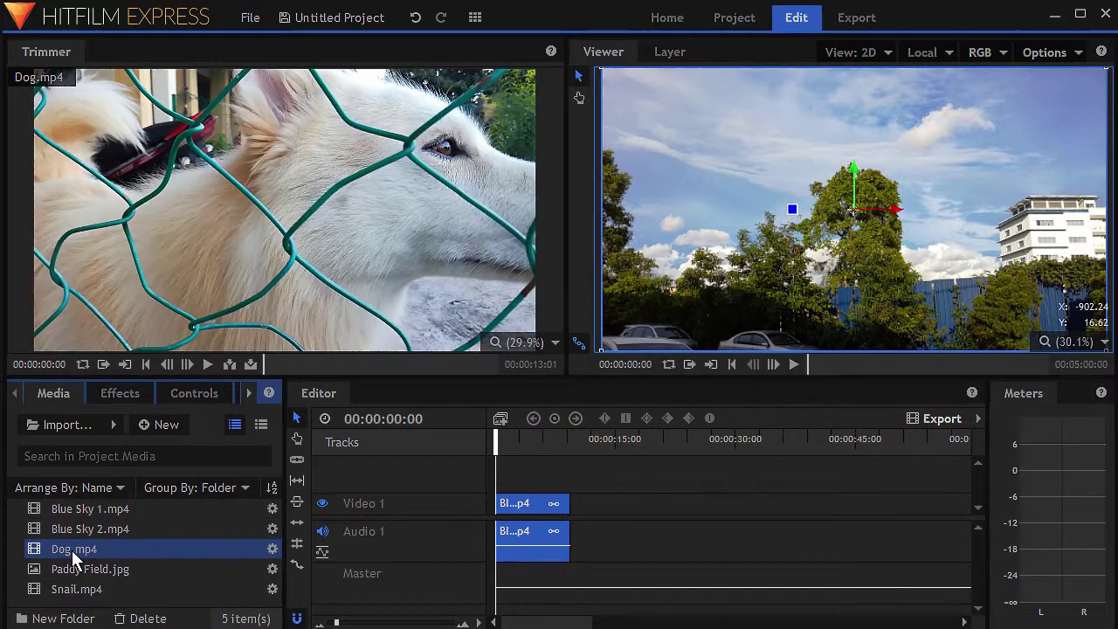
{"action": "left_click", "coordinate": [374, 363]}
{"action": "left_click_drag", "start_coordinate": [374, 363], "coordinate": [397, 367]}
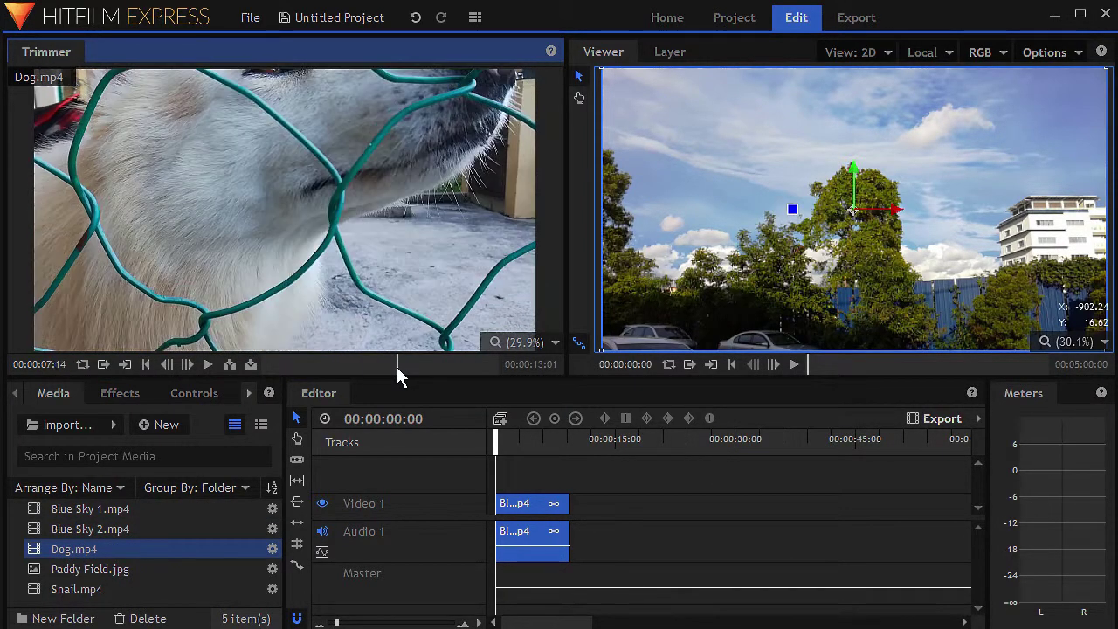
{"action": "left_click_drag", "start_coordinate": [105, 187], "coordinate": [770, 522]}
{"action": "left_click", "coordinate": [551, 443]}
{"action": "key", "text": "space"}
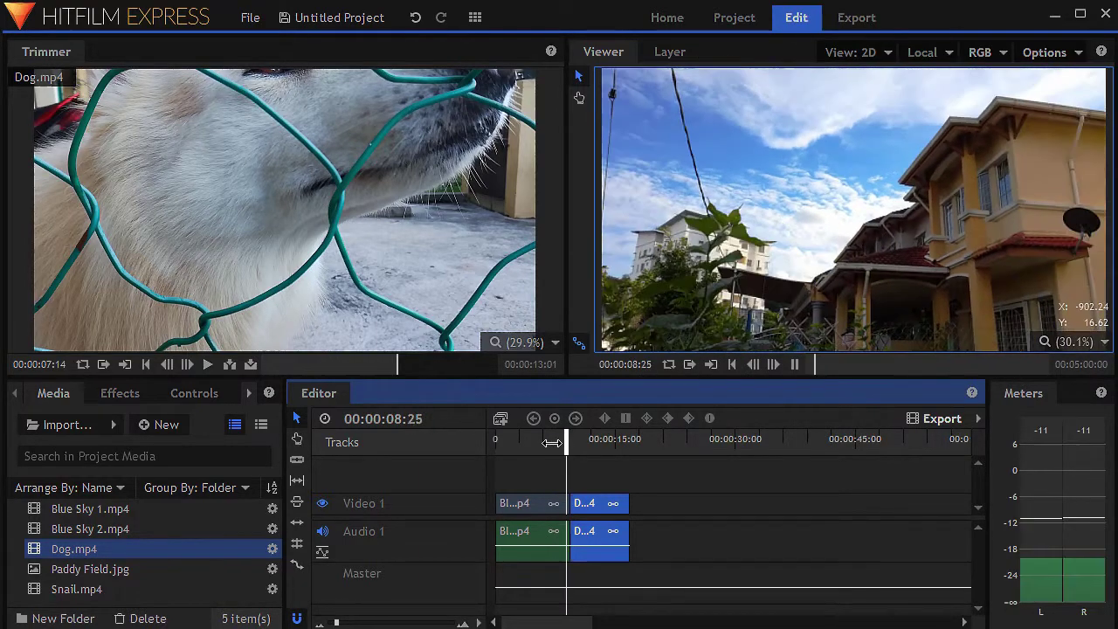
{"action": "key", "text": "space"}
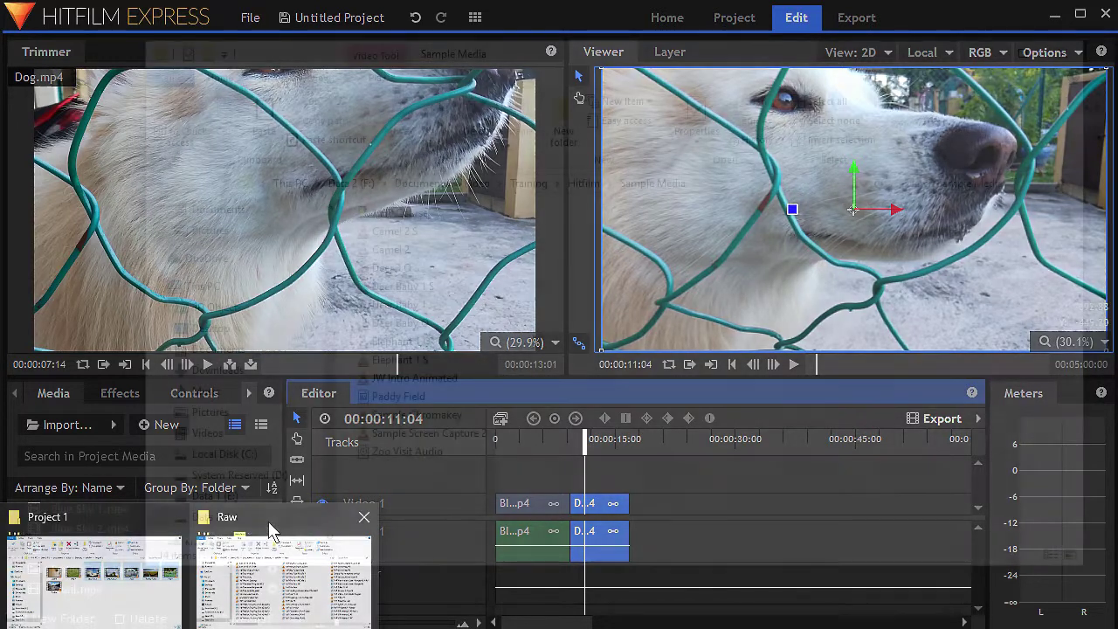
Drag Zoo Visit Audio from the Sample Media folder into HitFilm's Media panel.
{"action": "left_click", "coordinate": [270, 530]}
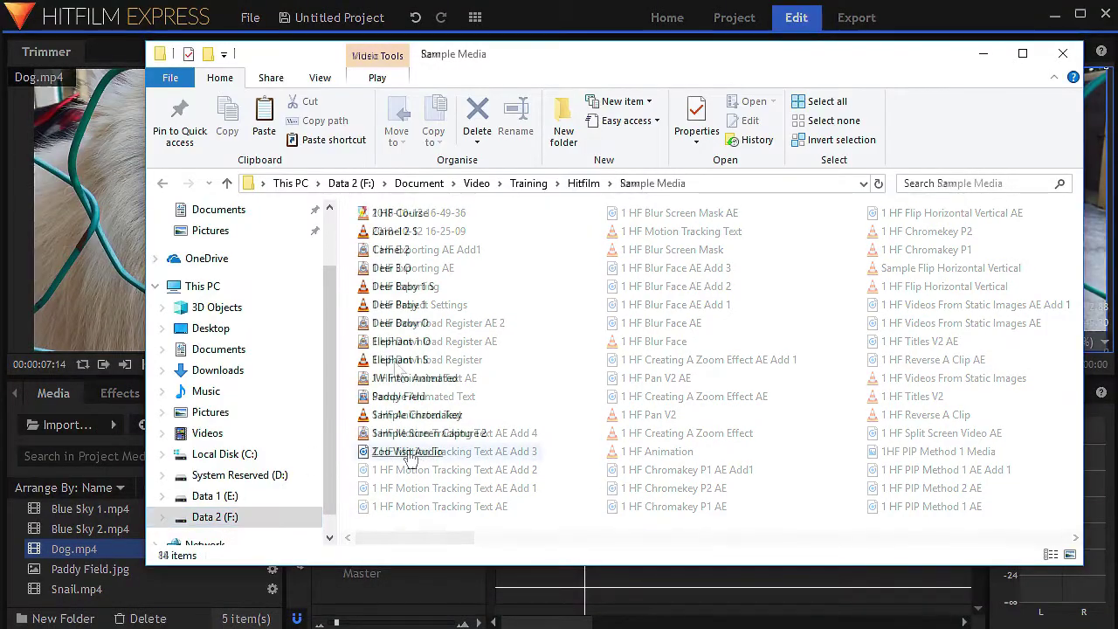
{"action": "left_click_drag", "start_coordinate": [407, 452], "coordinate": [105, 568]}
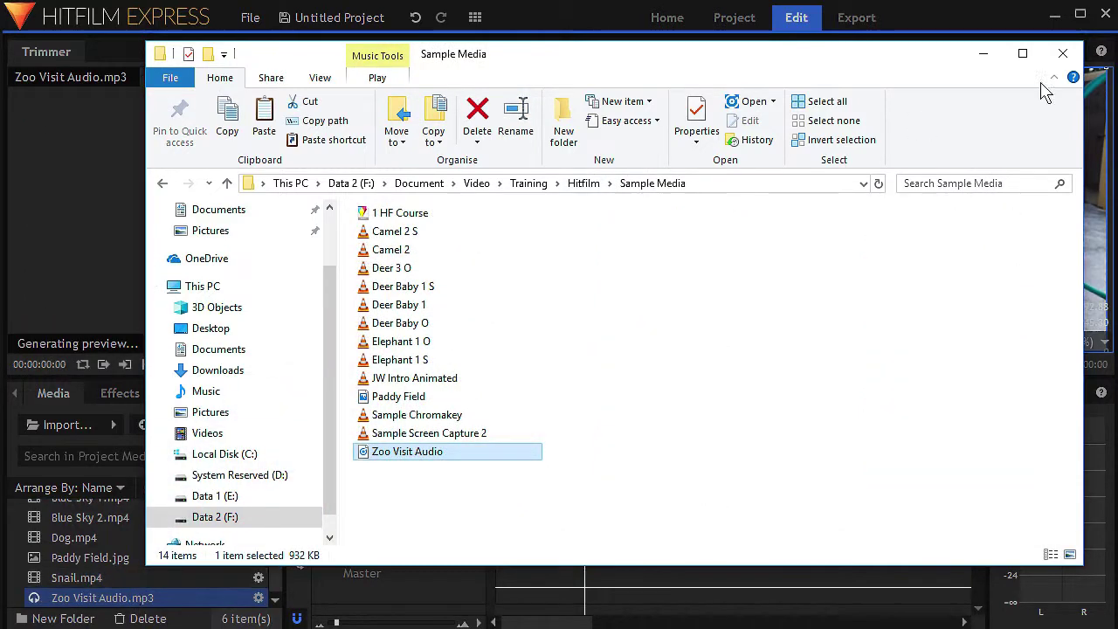
{"action": "left_click", "coordinate": [983, 54]}
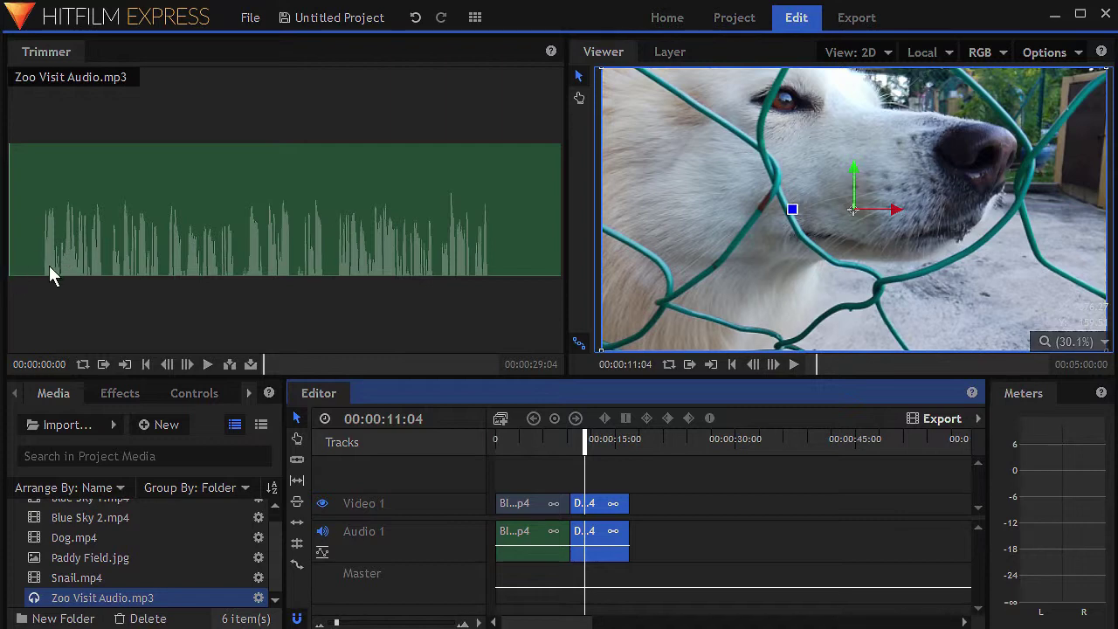
Place Zoo Visit Audio.mp3 after the Dog clip on Audio 1, play it, and cue to 00:00:13:13.
{"action": "left_click_drag", "start_coordinate": [161, 206], "coordinate": [636, 556]}
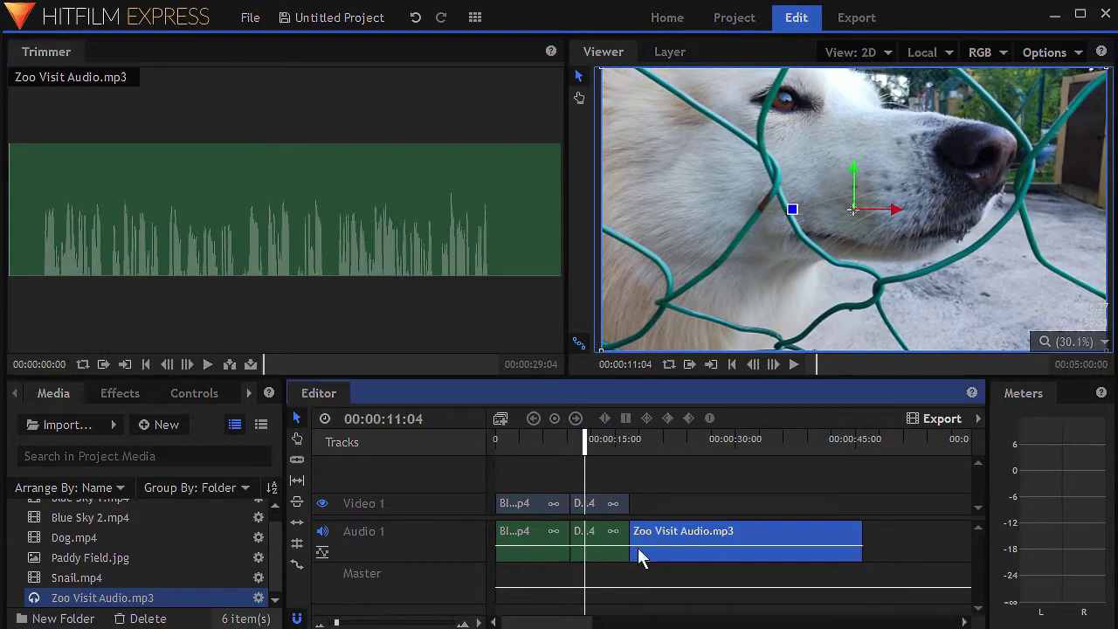
{"action": "left_click", "coordinate": [729, 440]}
{"action": "key", "text": "space"}
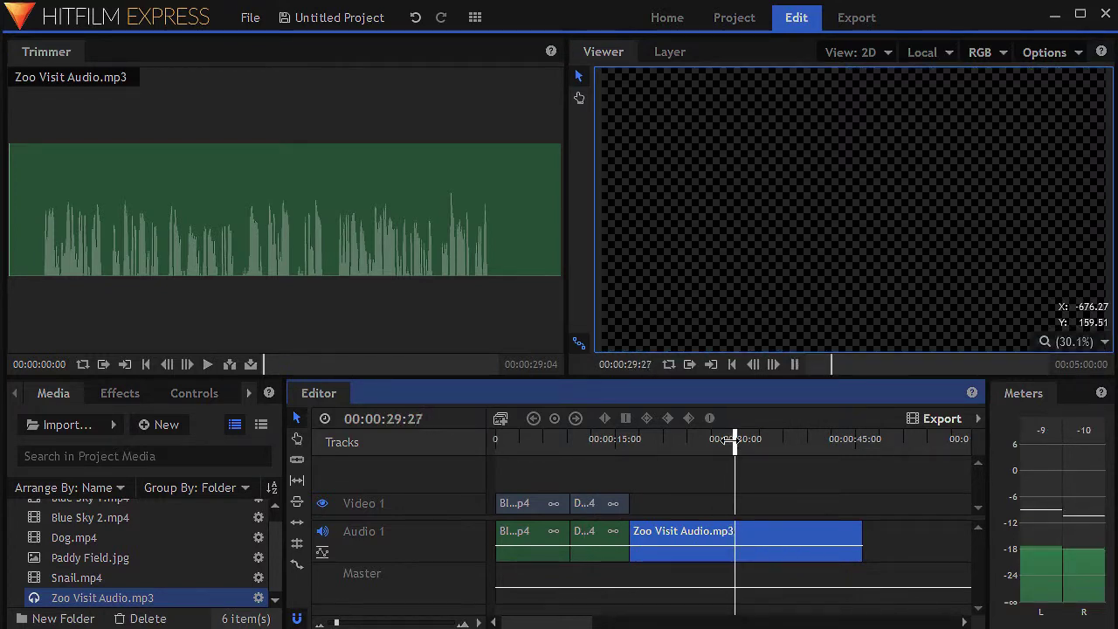
{"action": "key", "text": "space"}
{"action": "left_click", "coordinate": [715, 441]}
{"action": "key", "text": "space"}
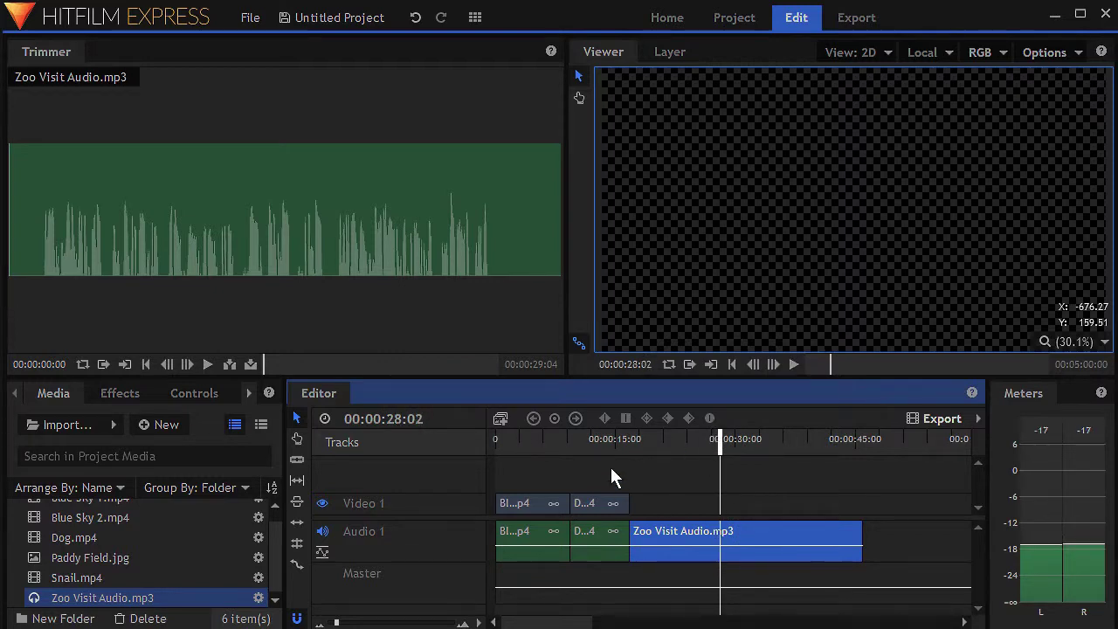
{"action": "left_click", "coordinate": [603, 442]}
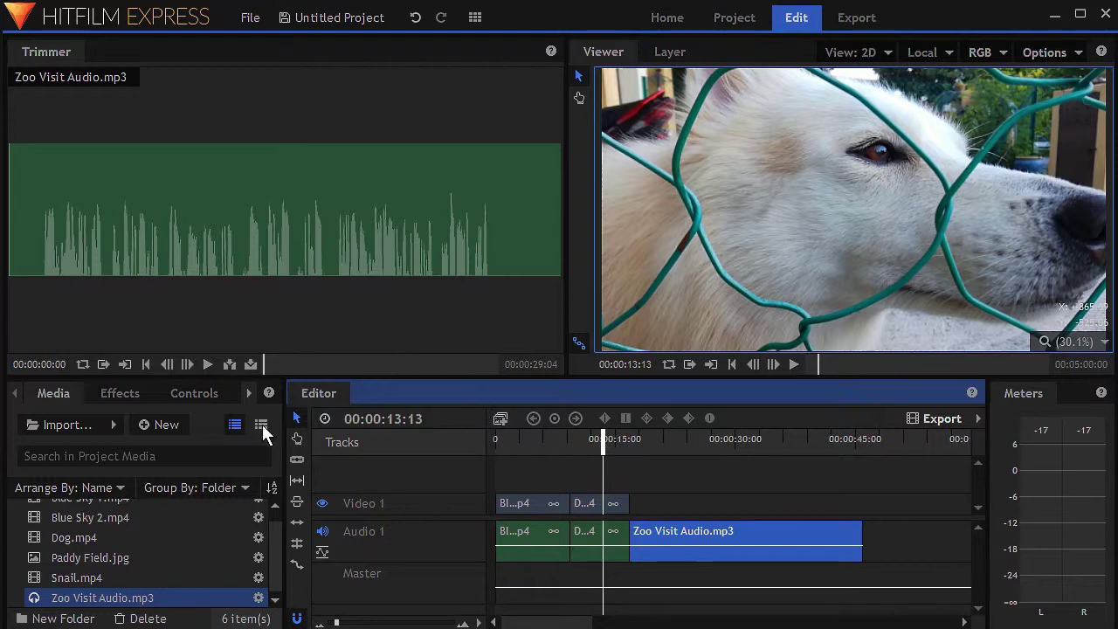
Drop the Clock Wipe transition from Transitions - Video > Wipe onto the cut before Dog.mp4.
{"action": "left_click", "coordinate": [127, 395]}
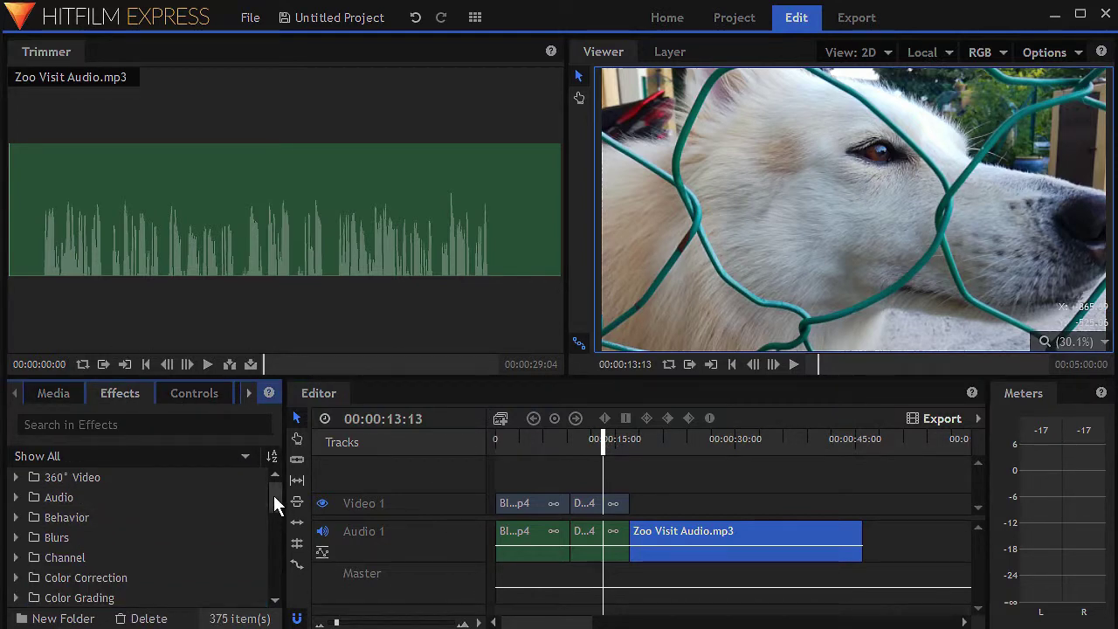
{"action": "left_click_drag", "start_coordinate": [274, 496], "coordinate": [278, 587]}
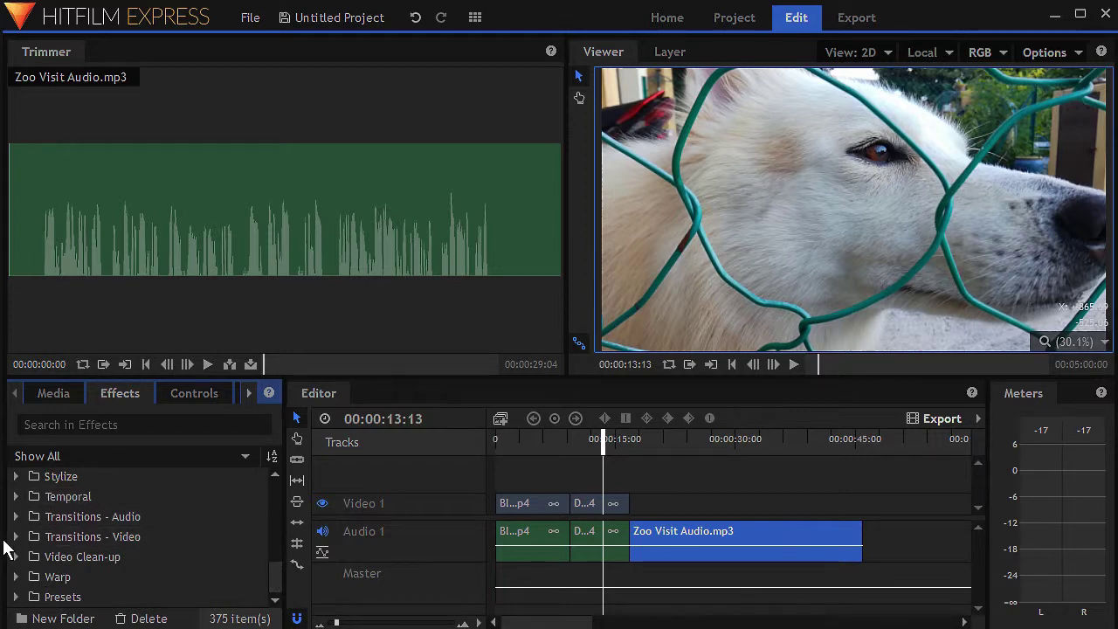
{"action": "left_click", "coordinate": [15, 537]}
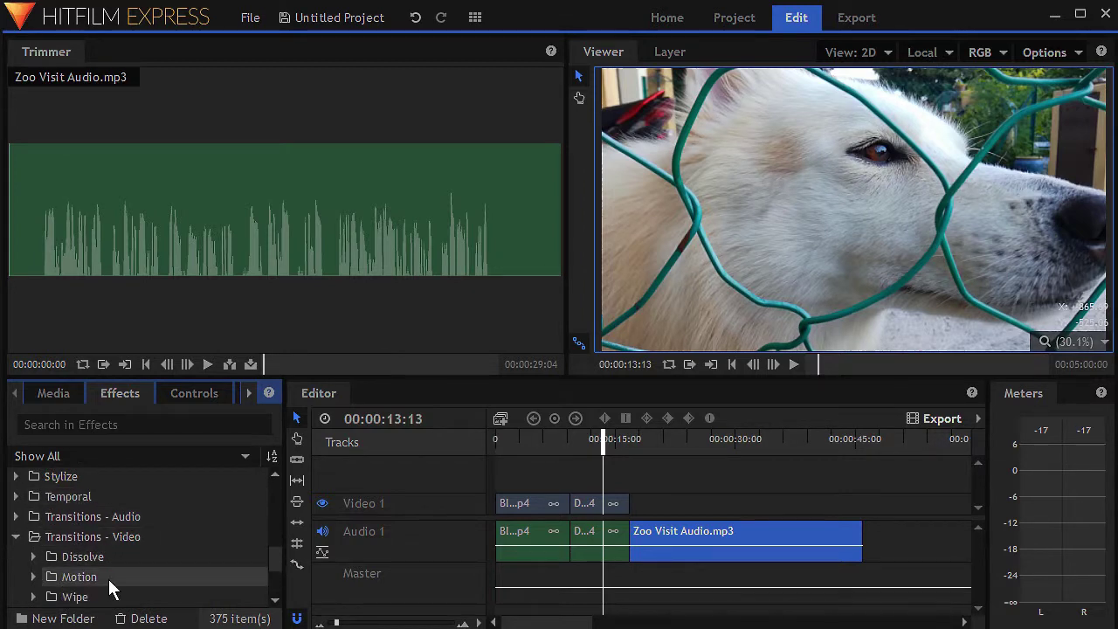
{"action": "left_click", "coordinate": [32, 597]}
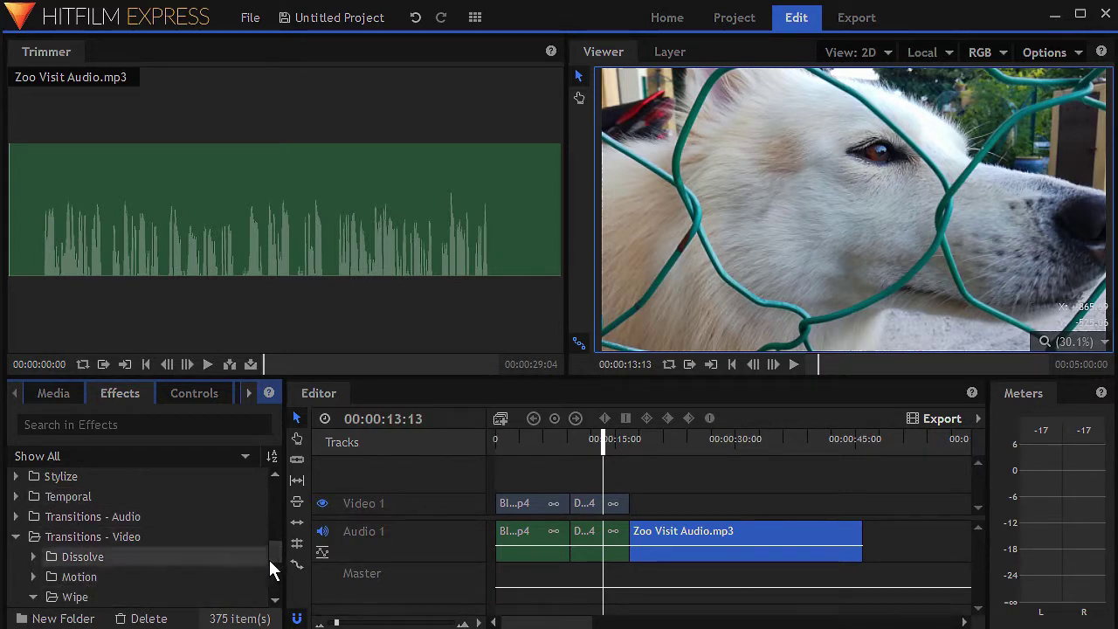
{"action": "left_click_drag", "start_coordinate": [272, 554], "coordinate": [275, 579]}
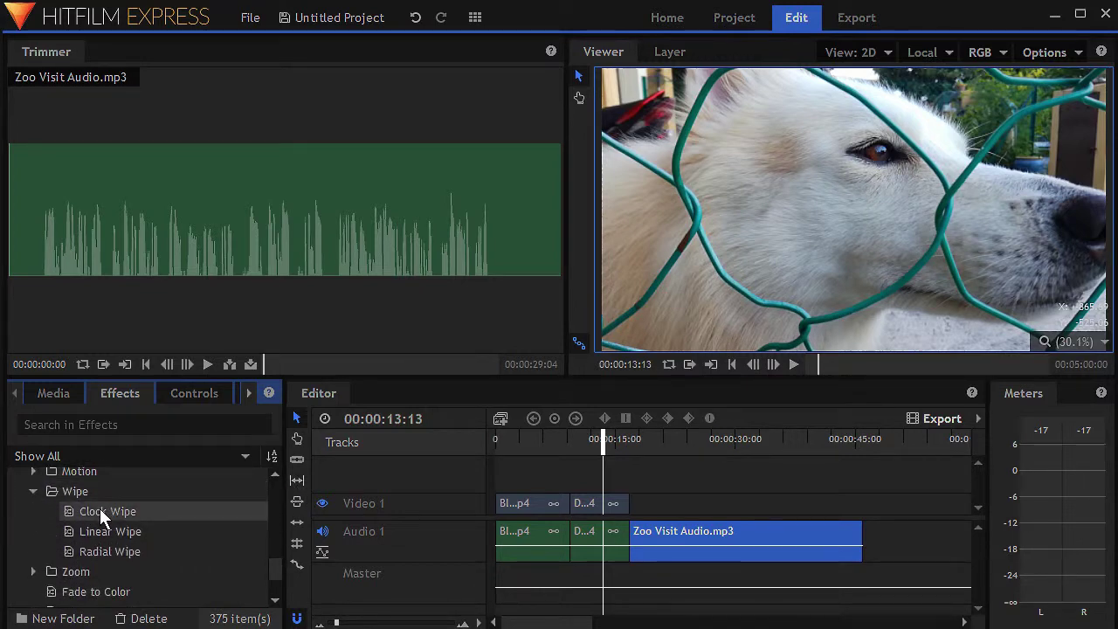
{"action": "mouse_move", "coordinate": [100, 508]}
{"action": "left_mouse_down"}
{"action": "mouse_move", "coordinate": [90, 522]}
{"action": "mouse_move", "coordinate": [587, 511]}
{"action": "left_mouse_up"}
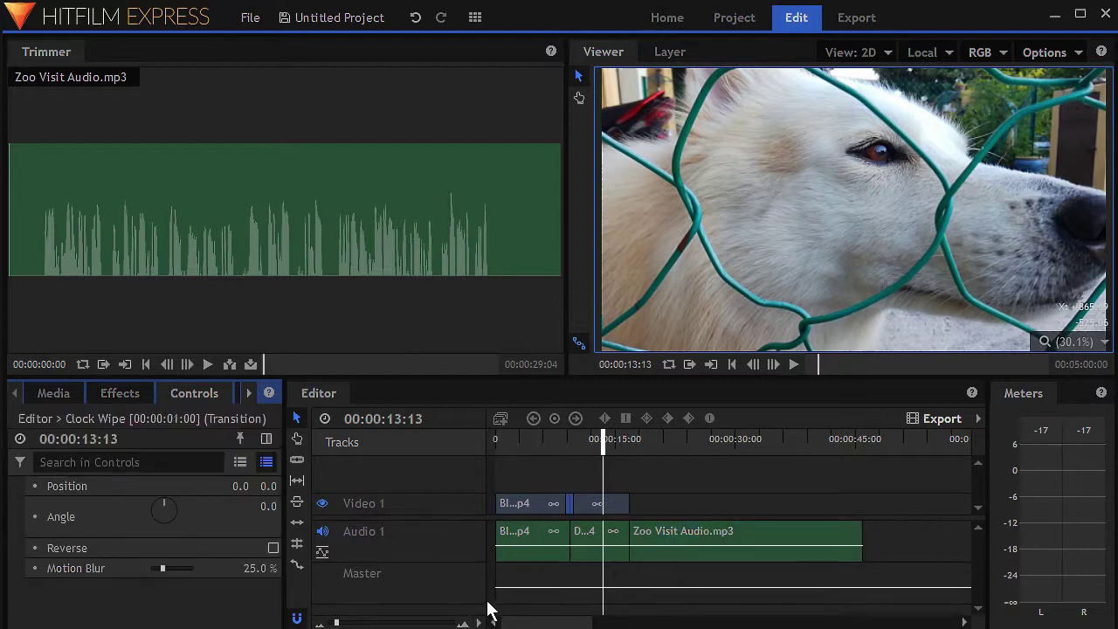
Lengthen the Clock Wipe to about one second from both ends and preview it.
{"action": "left_click", "coordinate": [463, 623]}
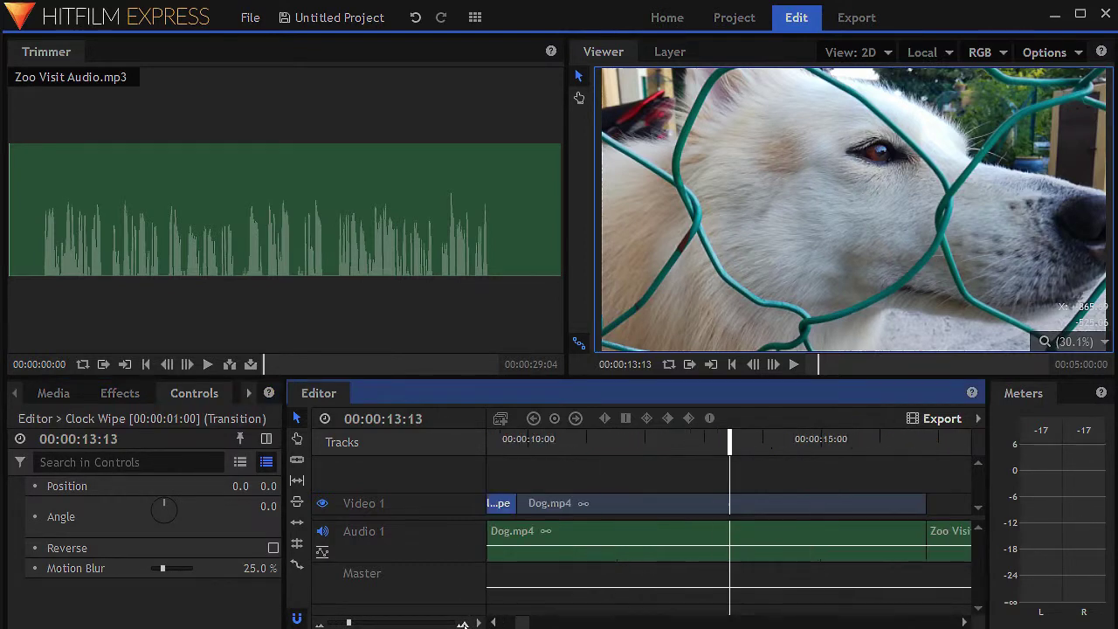
{"action": "left_click_drag", "start_coordinate": [524, 623], "coordinate": [518, 623]}
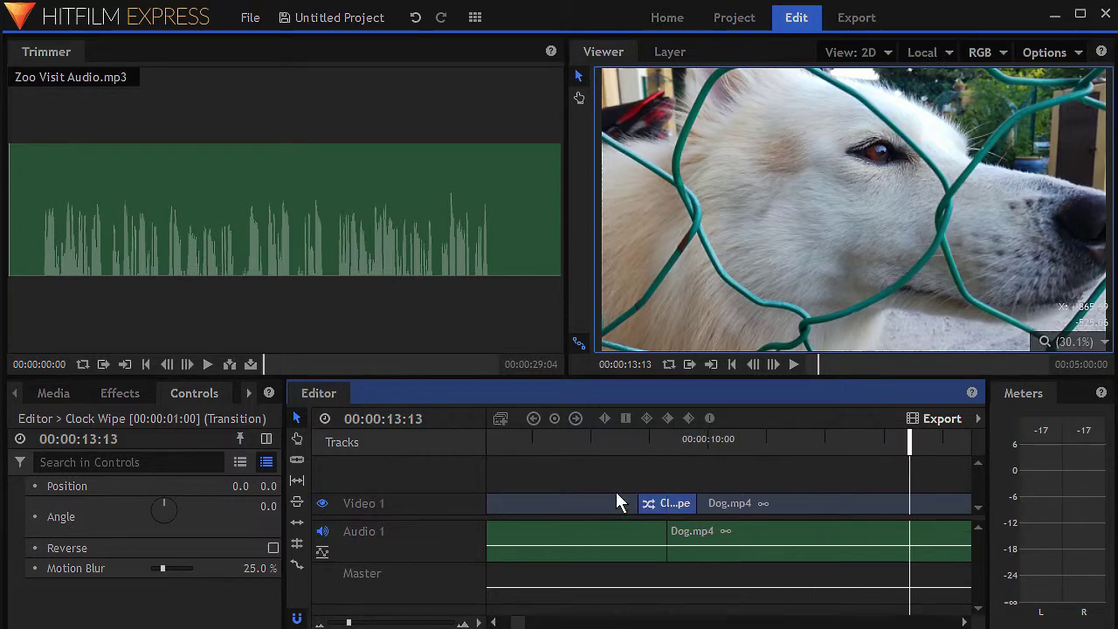
{"action": "left_click", "coordinate": [623, 442]}
{"action": "left_click_drag", "start_coordinate": [696, 503], "coordinate": [724, 504]}
{"action": "left_click_drag", "start_coordinate": [639, 503], "coordinate": [606, 503]}
{"action": "key", "text": "space"}
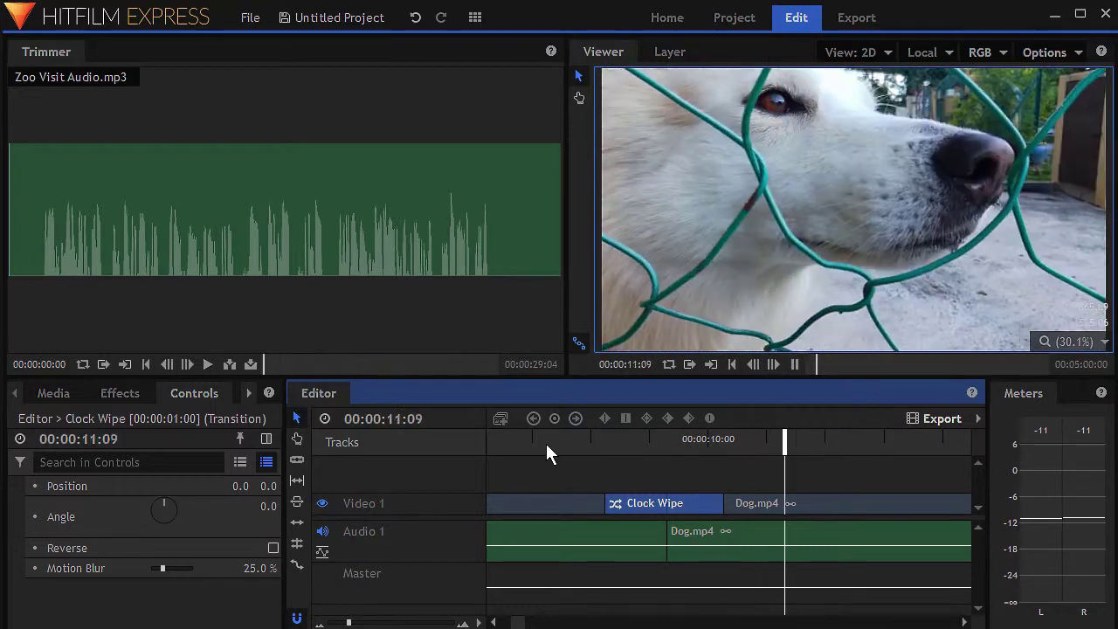
{"action": "key", "text": "space"}
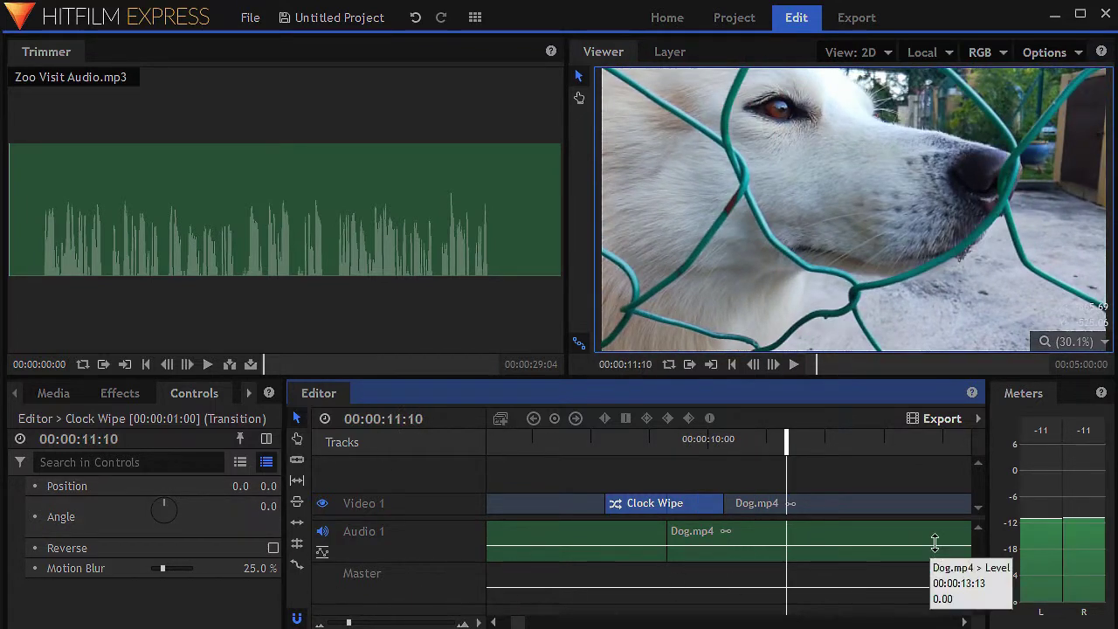
Raise the Clock Wipe's Motion Blur to 40% and replay the transition.
{"action": "left_click", "coordinate": [168, 568]}
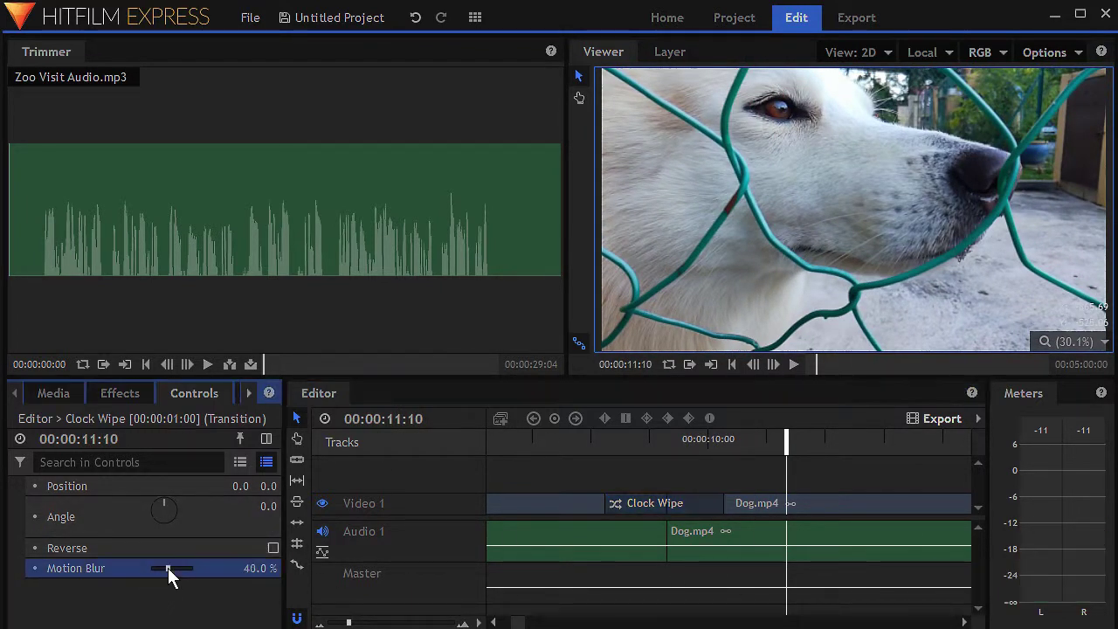
{"action": "left_click", "coordinate": [599, 441]}
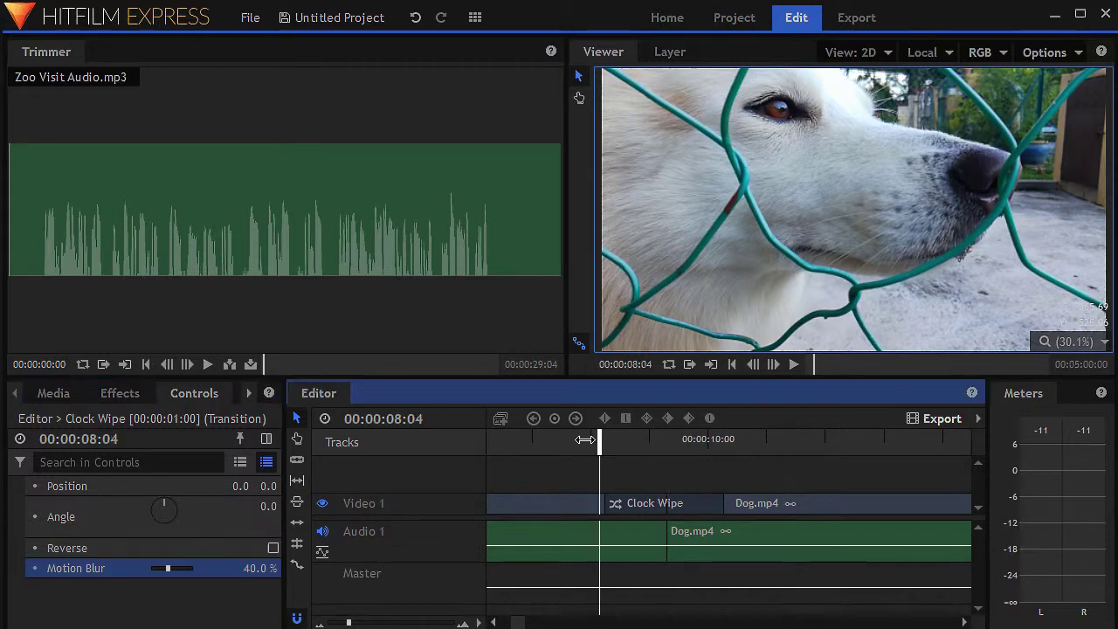
{"action": "key", "text": "space"}
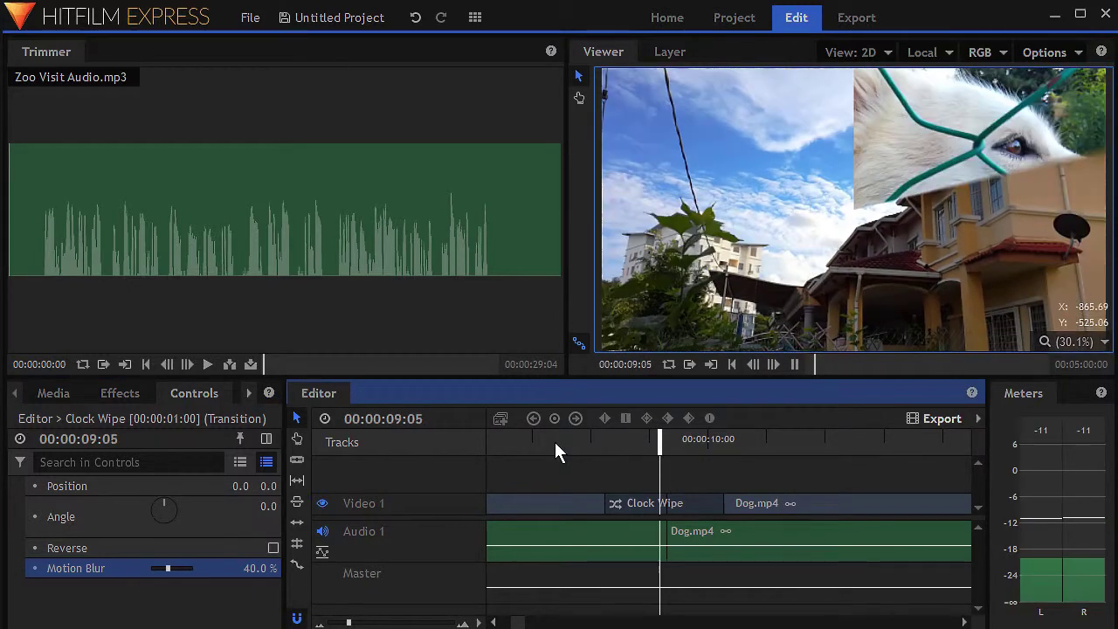
{"action": "key", "text": "space"}
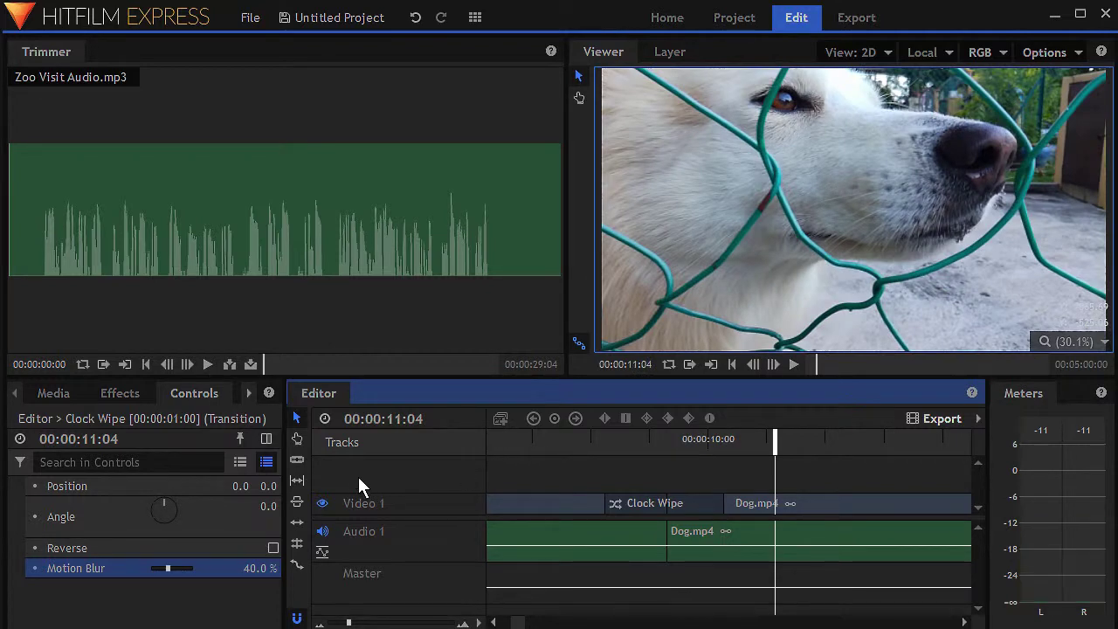
Trim 16 frames off Dog.mp4's end and ripple-delete the resulting gap on Audio 1.
{"action": "left_click", "coordinate": [581, 623]}
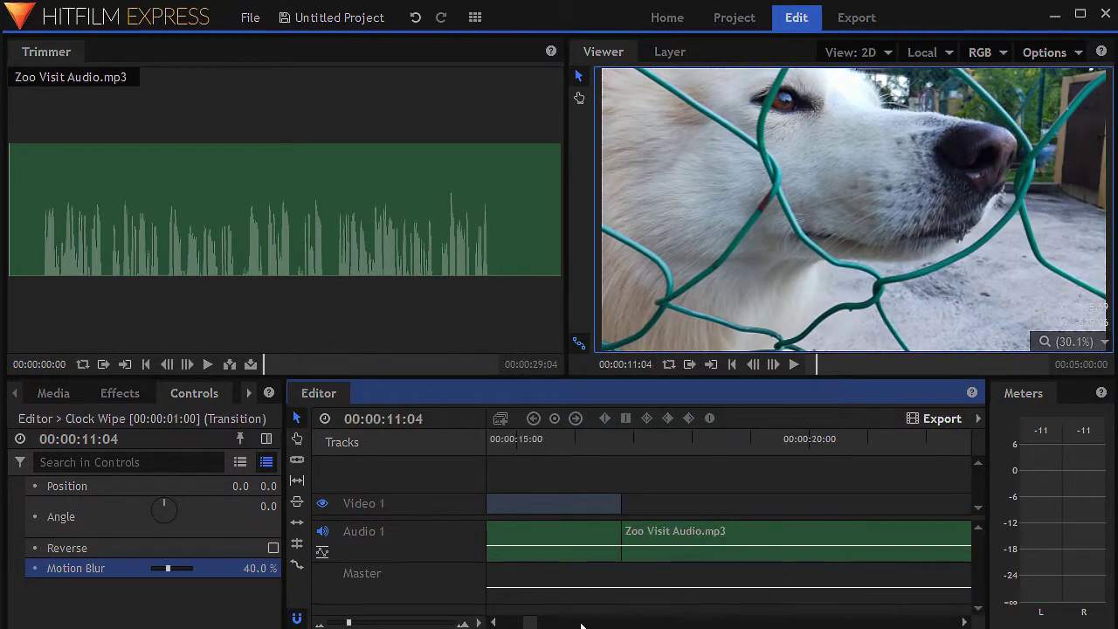
{"action": "left_click_drag", "start_coordinate": [622, 504], "coordinate": [588, 504]}
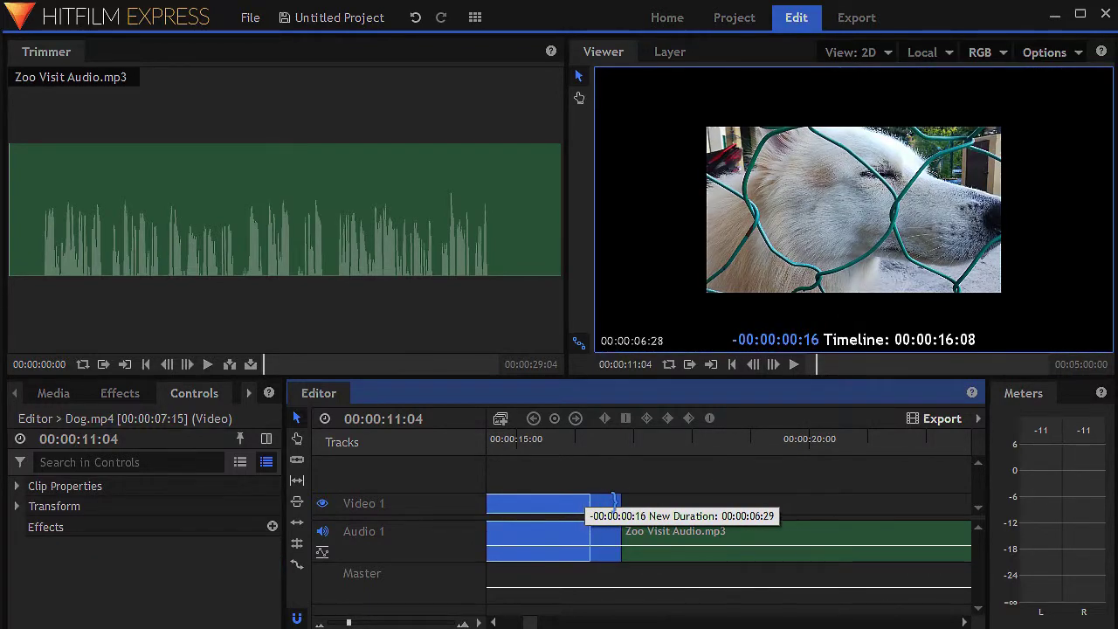
{"action": "left_click_drag", "start_coordinate": [615, 500], "coordinate": [616, 506]}
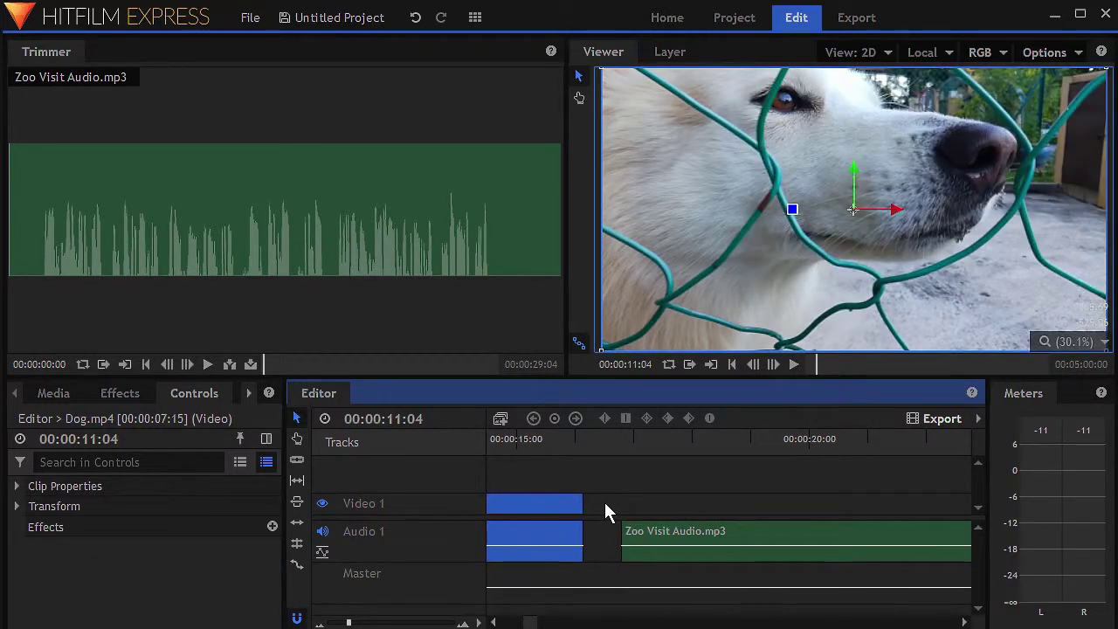
{"action": "right_click", "coordinate": [605, 505]}
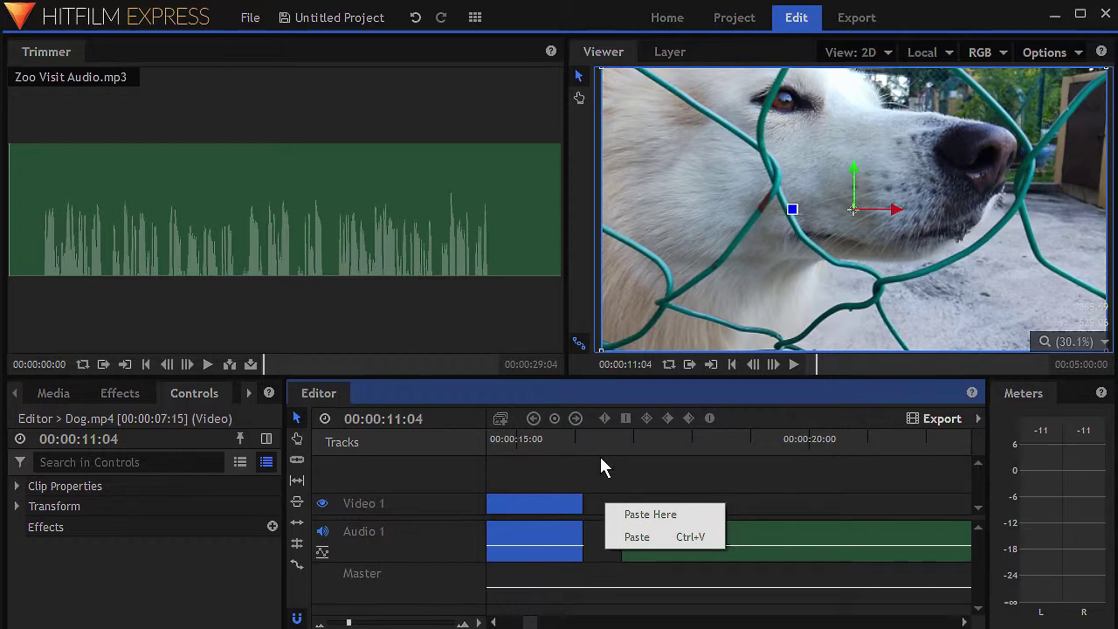
{"action": "left_click", "coordinate": [594, 549]}
{"action": "right_click", "coordinate": [594, 551]}
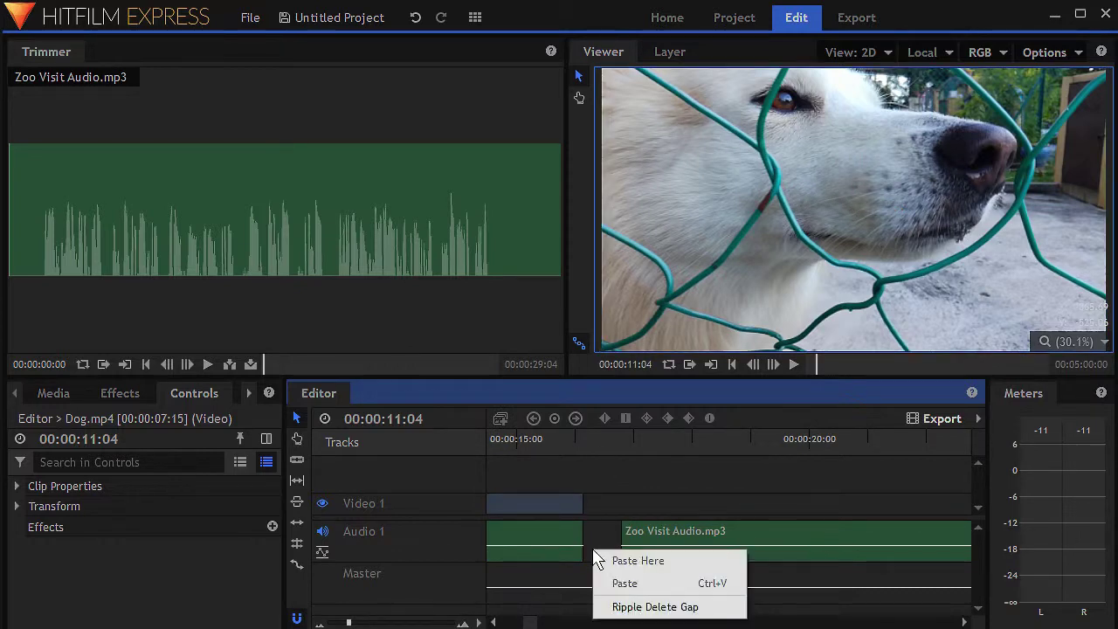
{"action": "left_click", "coordinate": [616, 606]}
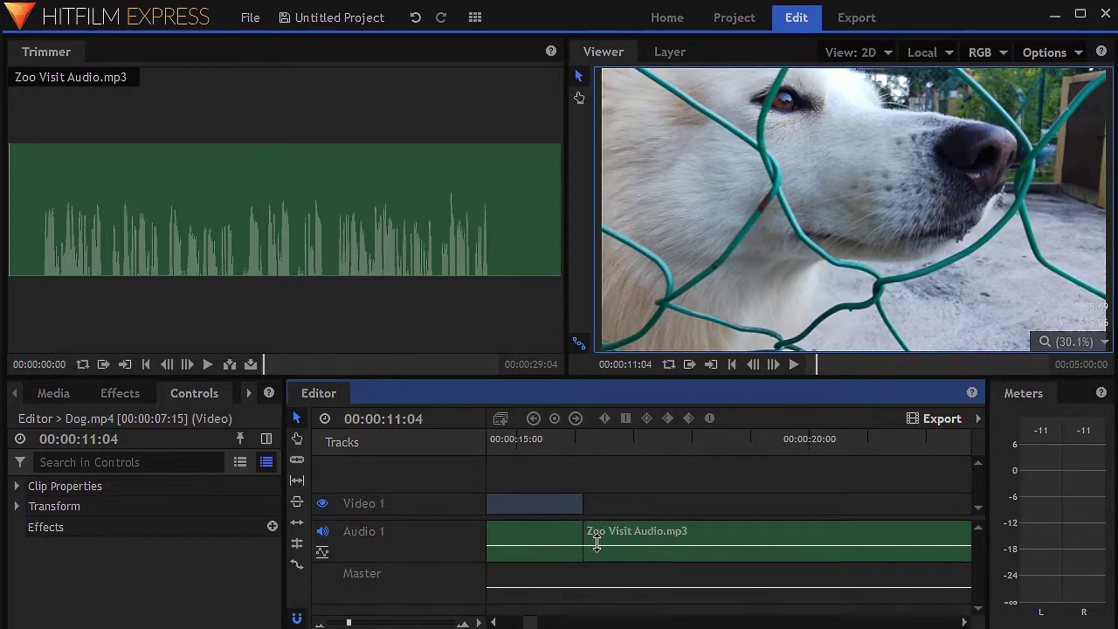
Split Dog.mp4 with the Slice tool at 00:00:13:17.
{"action": "left_click_drag", "start_coordinate": [531, 622], "coordinate": [520, 622]}
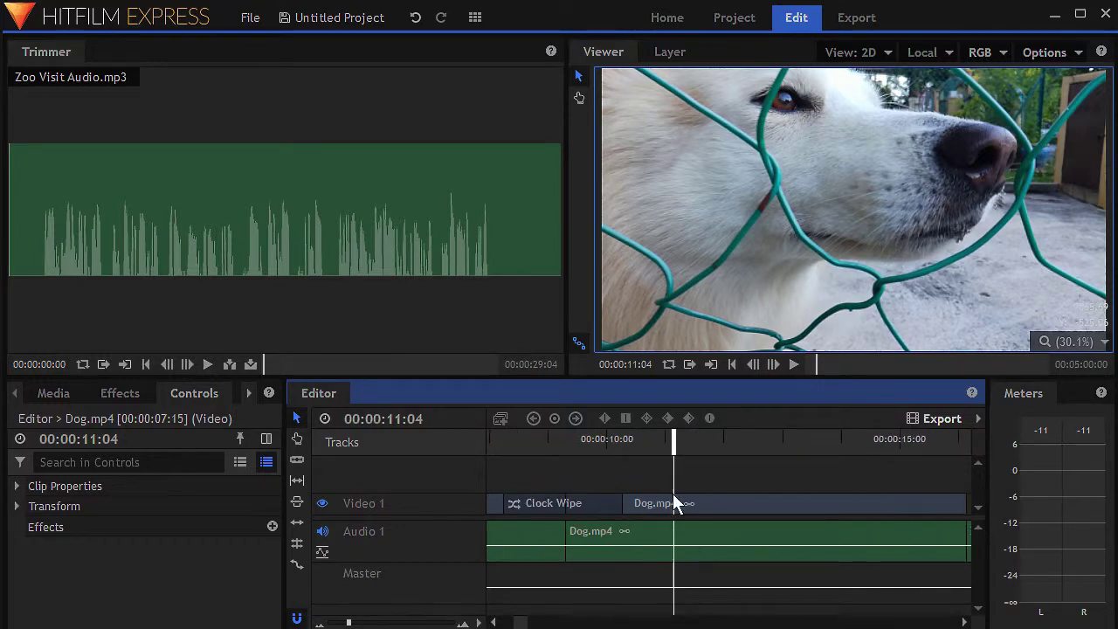
{"action": "left_click", "coordinate": [816, 437]}
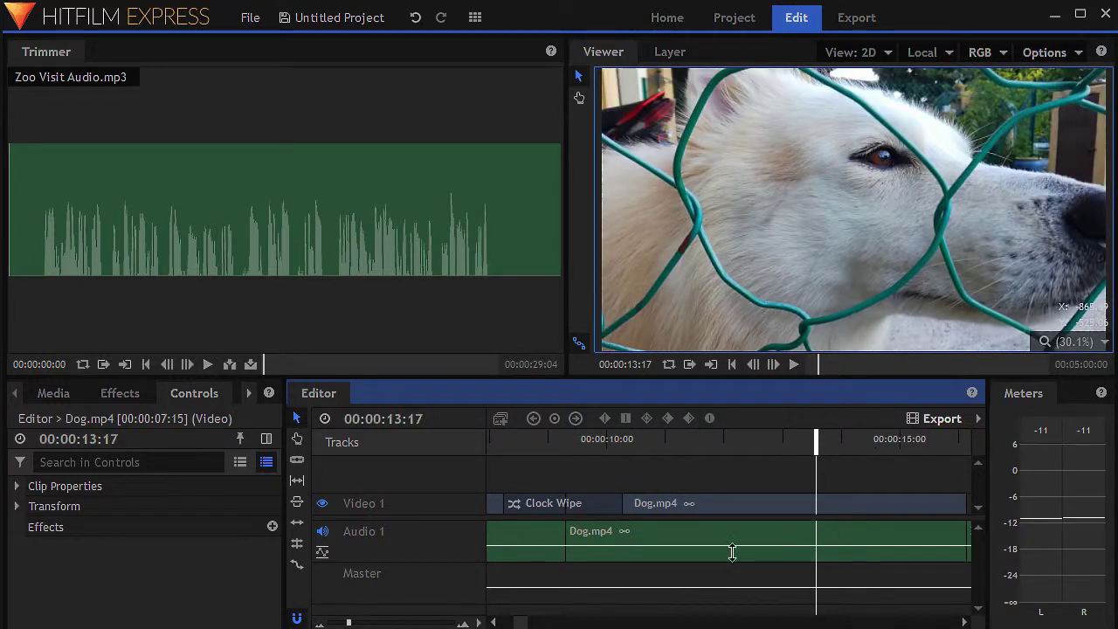
{"action": "left_click", "coordinate": [297, 461]}
{"action": "left_click", "coordinate": [817, 505]}
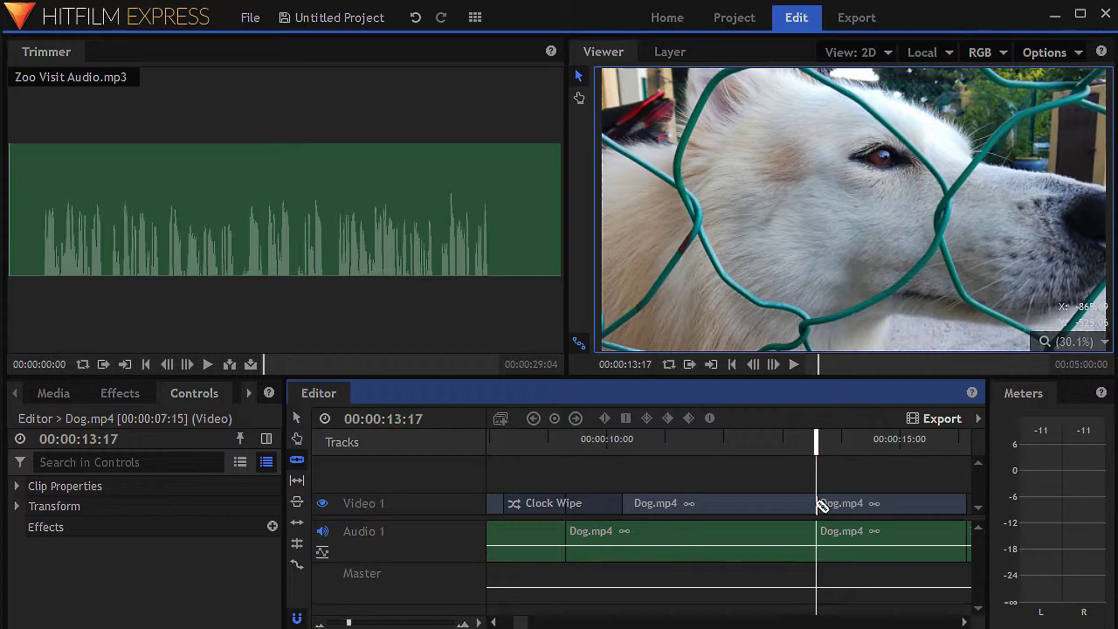
{"action": "left_click", "coordinate": [748, 445]}
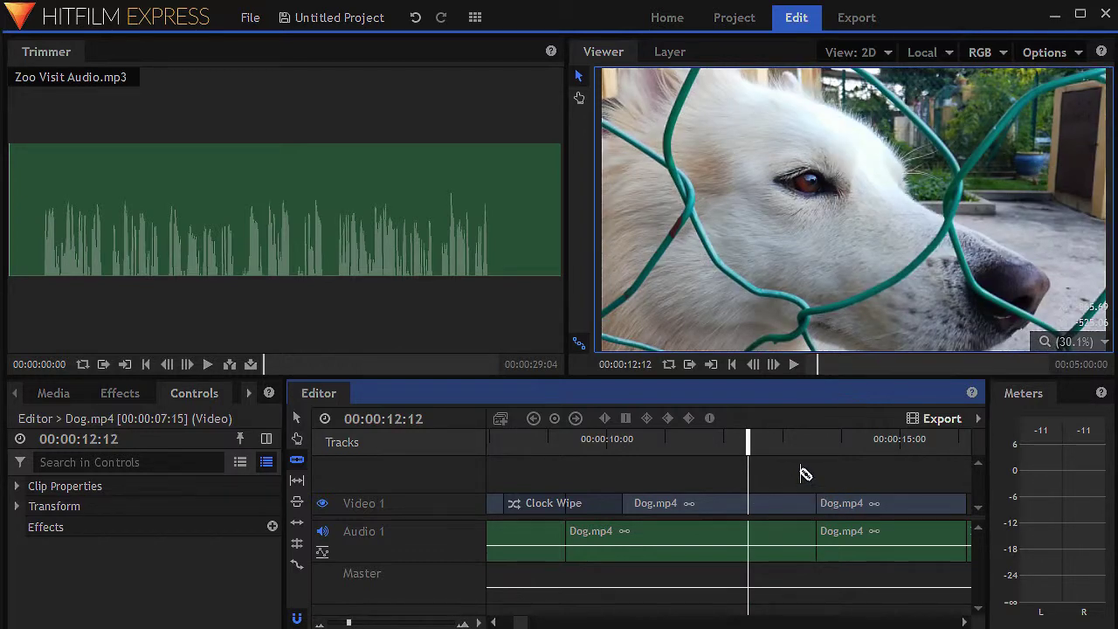
Convert the first Dog.mp4 piece into a Dog.mp4 composite shot.
{"action": "left_click", "coordinate": [296, 418]}
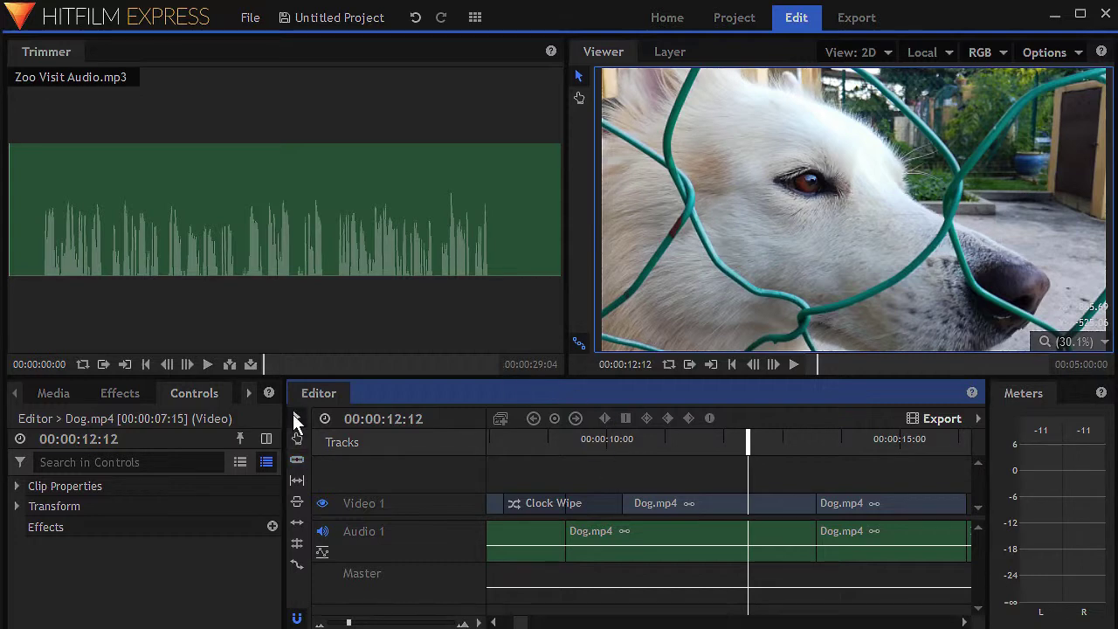
{"action": "left_click", "coordinate": [656, 508]}
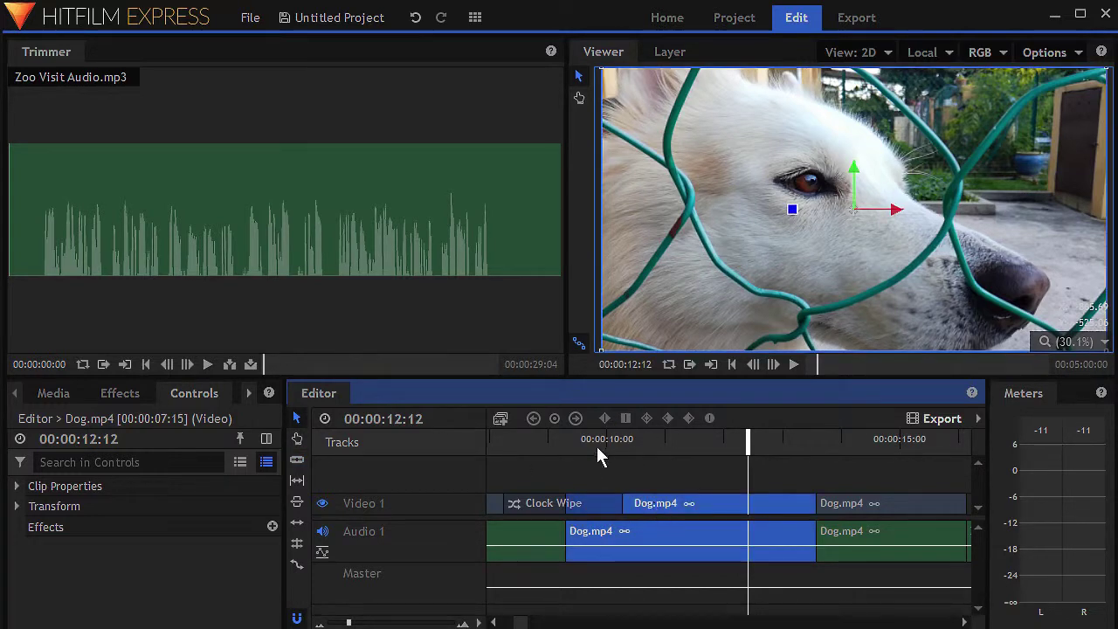
{"action": "left_click", "coordinate": [501, 421]}
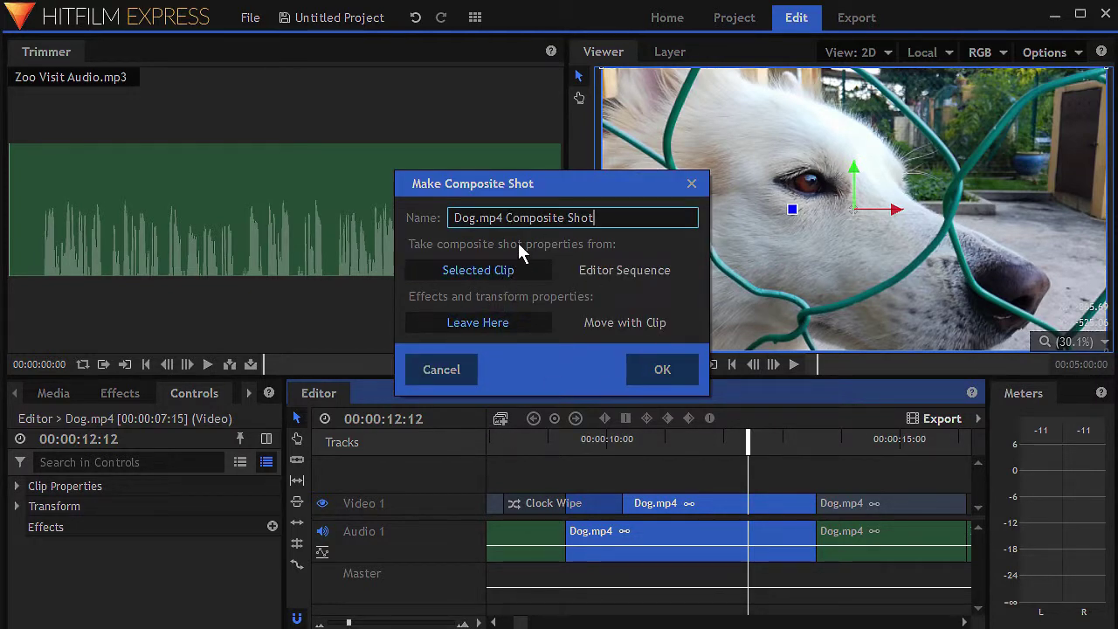
{"action": "left_click", "coordinate": [645, 368]}
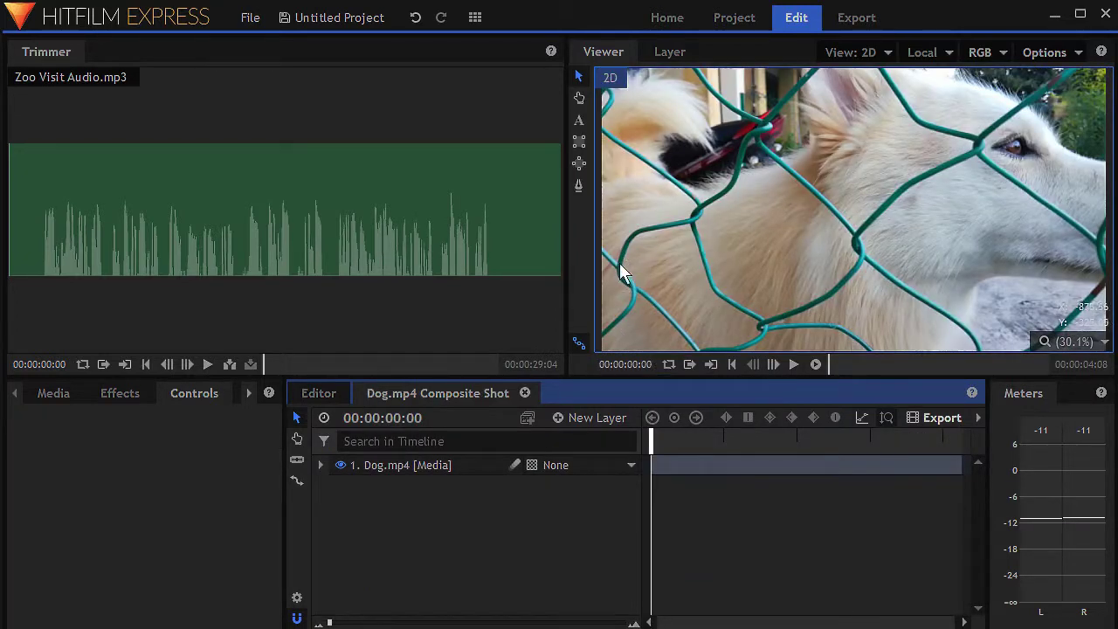
Draw a text box over the dog footage and type 'Hi Doggy'.
{"action": "left_click", "coordinate": [579, 123]}
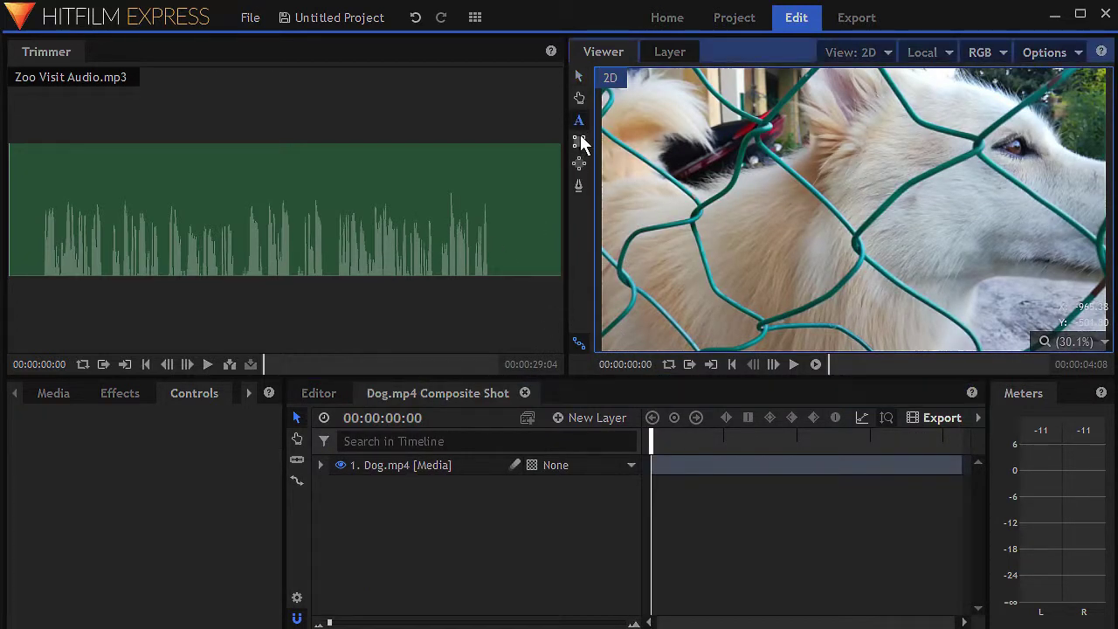
{"action": "left_click_drag", "start_coordinate": [753, 162], "coordinate": [949, 269]}
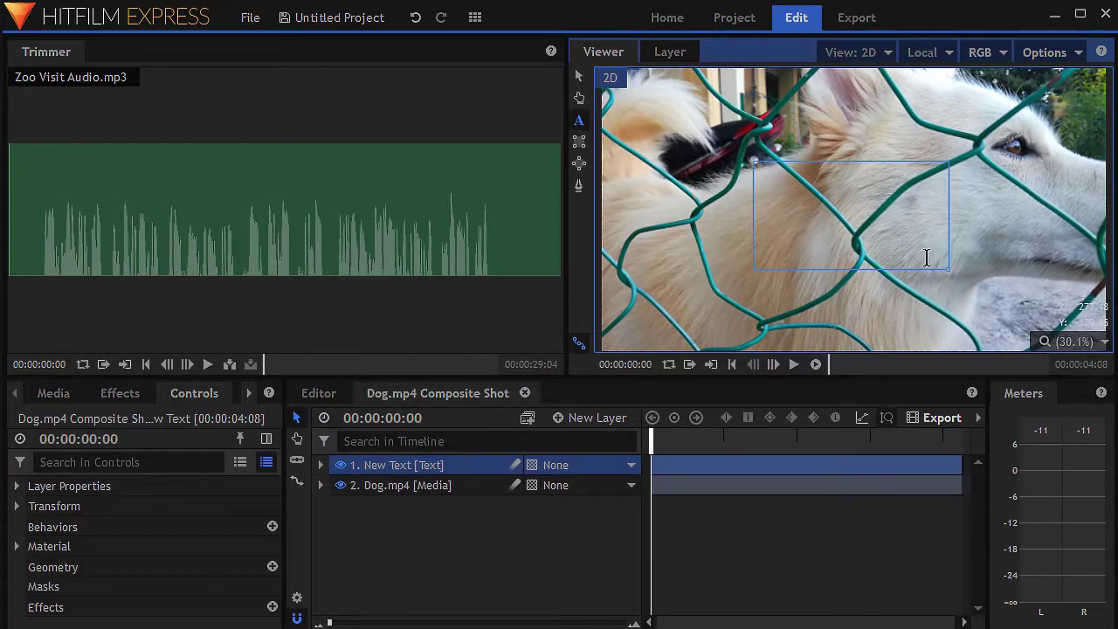
{"action": "type", "text": "Hi Doggy"}
{"action": "left_click_drag", "start_coordinate": [808, 170], "coordinate": [703, 182]}
{"action": "left_click", "coordinate": [247, 393]}
Set the Hi Doggy text to size 80 and a navy colour in the Text panel.
{"action": "left_click", "coordinate": [247, 393]}
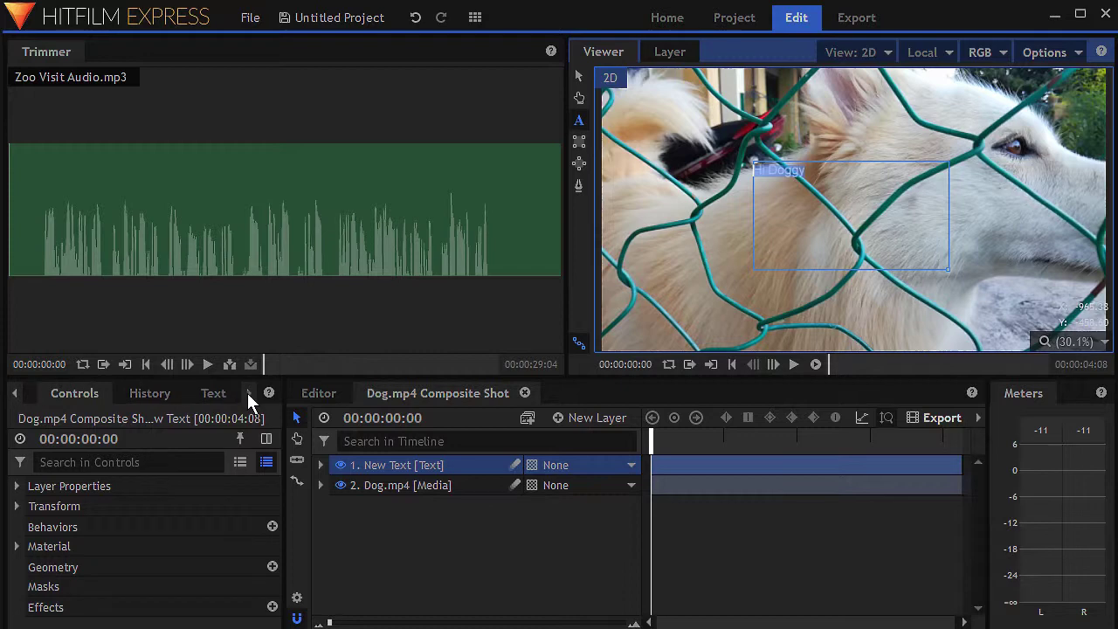
{"action": "left_click", "coordinate": [229, 393]}
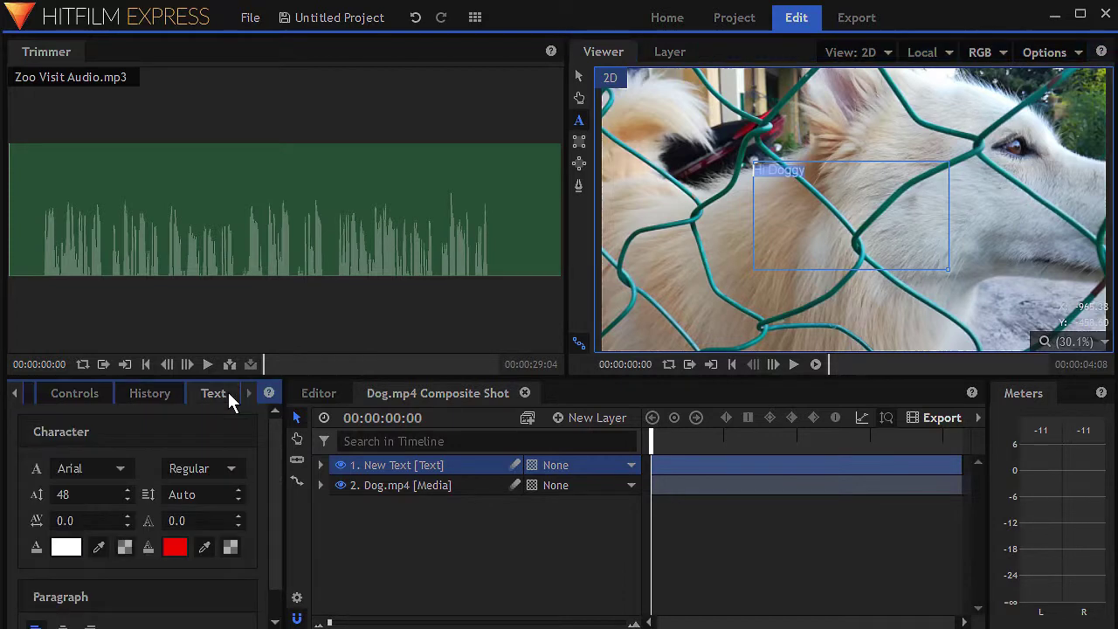
{"action": "left_click", "coordinate": [97, 495]}
{"action": "type", "text": "80"}
{"action": "left_click", "coordinate": [71, 551]}
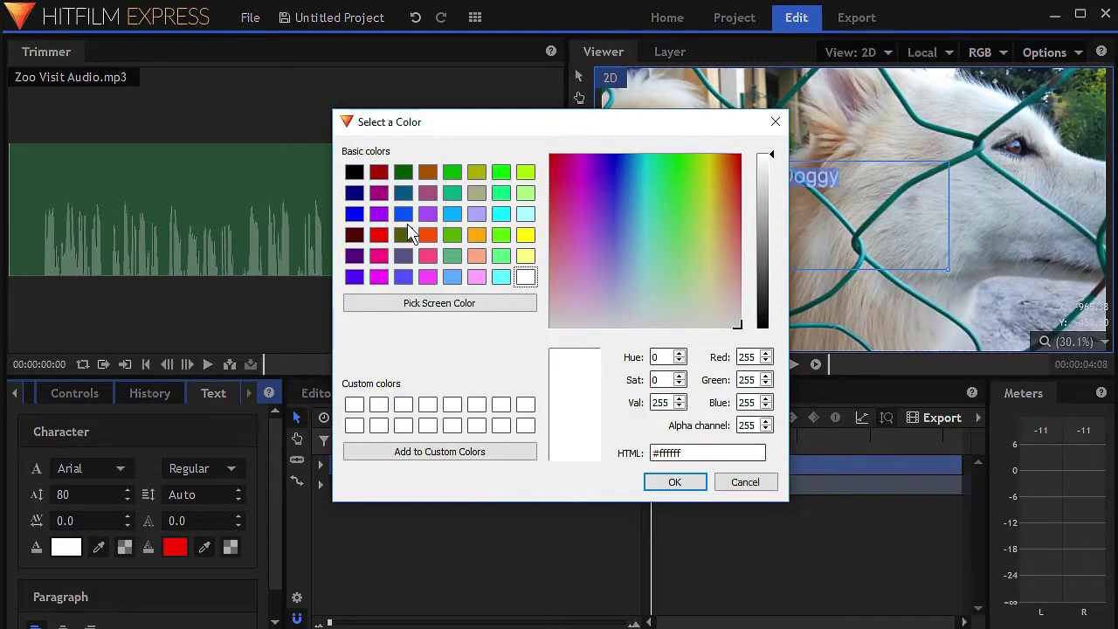
{"action": "left_click", "coordinate": [356, 194]}
{"action": "left_click", "coordinate": [690, 483]}
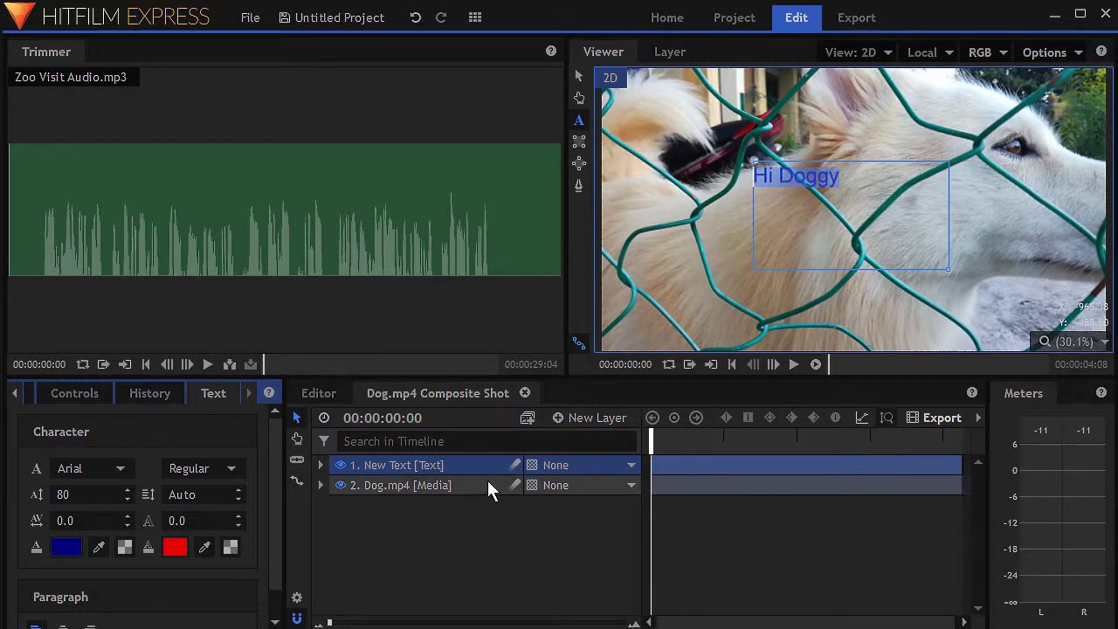
Move the Hi Doggy title near the bottom of the frame and return to the Editor timeline.
{"action": "left_click", "coordinate": [455, 487]}
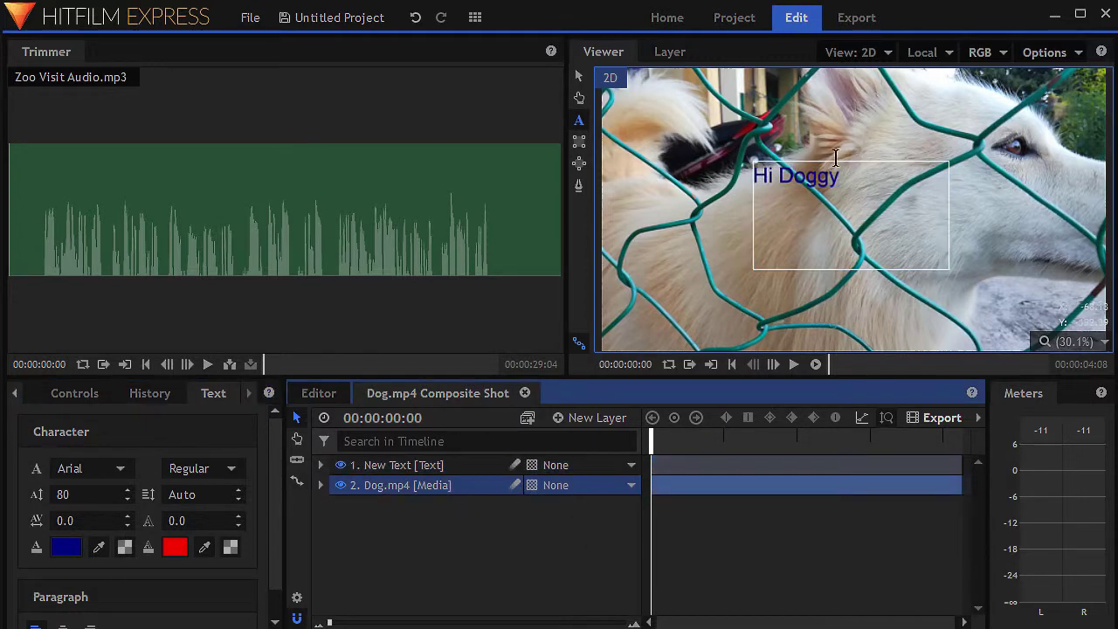
{"action": "key", "text": "space"}
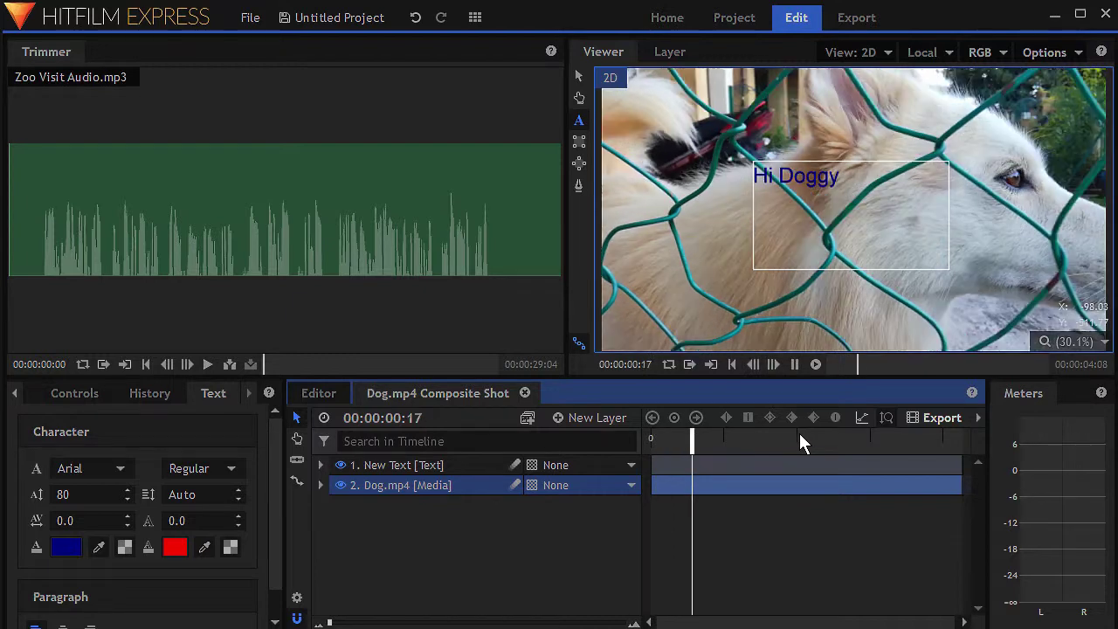
{"action": "left_click_drag", "start_coordinate": [844, 175], "coordinate": [844, 225]}
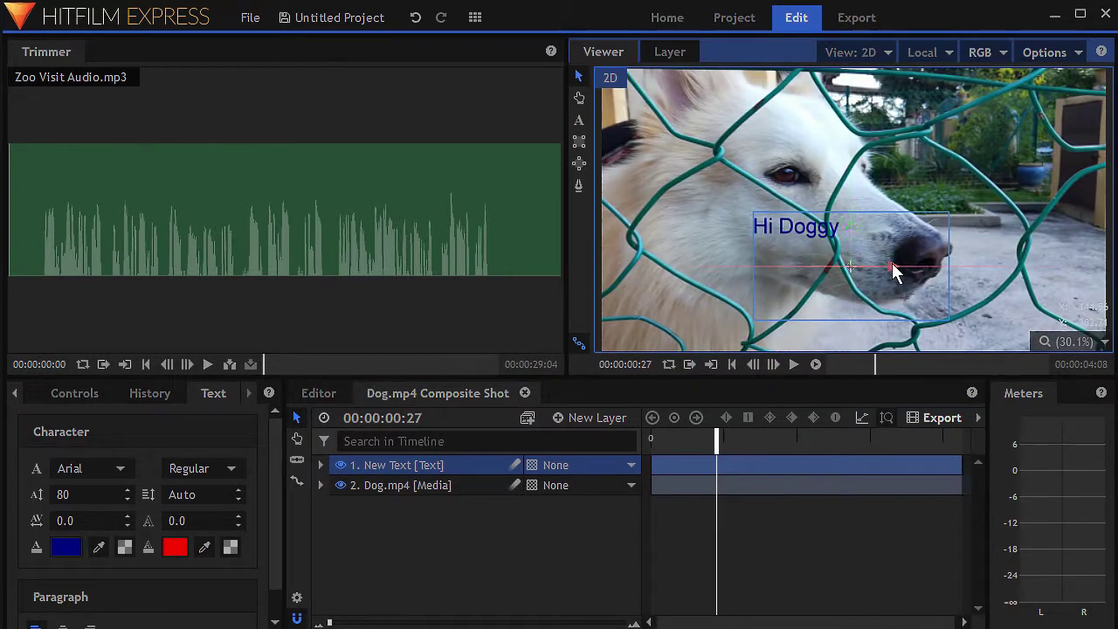
{"action": "left_click_drag", "start_coordinate": [892, 263], "coordinate": [883, 367]}
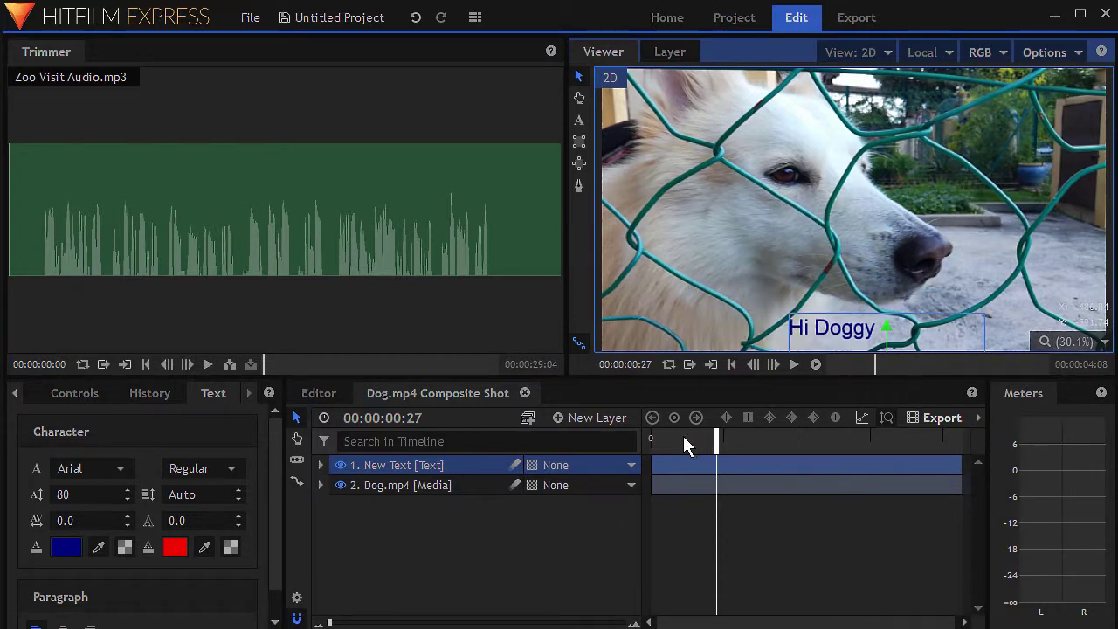
{"action": "left_click", "coordinate": [322, 394]}
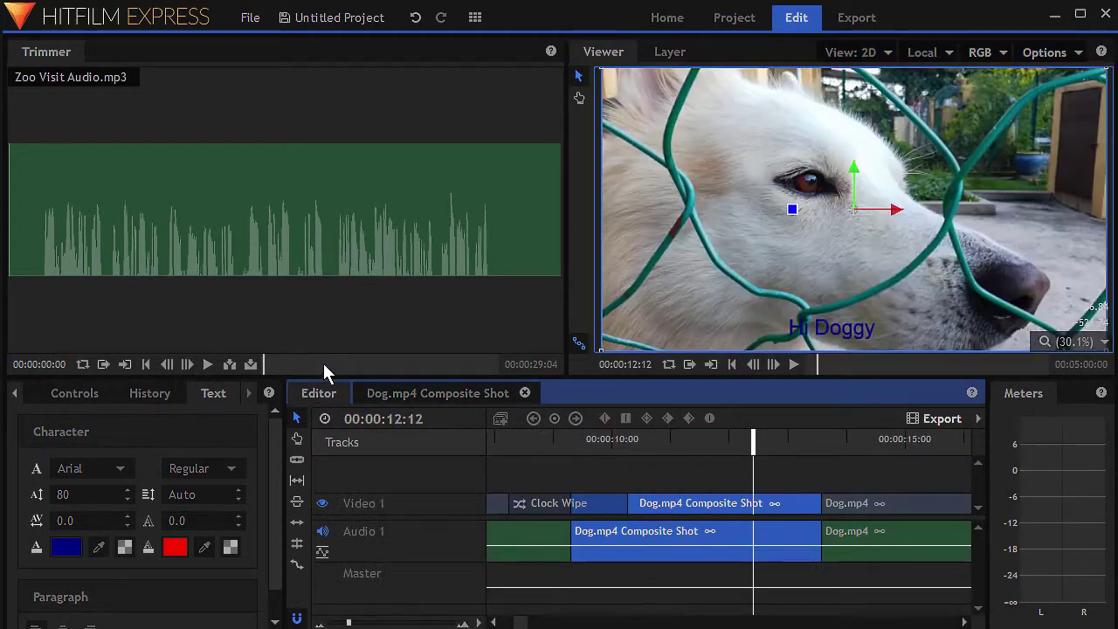
Play the edit from before the composite shot to preview the title, then stop.
{"action": "left_click", "coordinate": [708, 437]}
{"action": "key", "text": "space"}
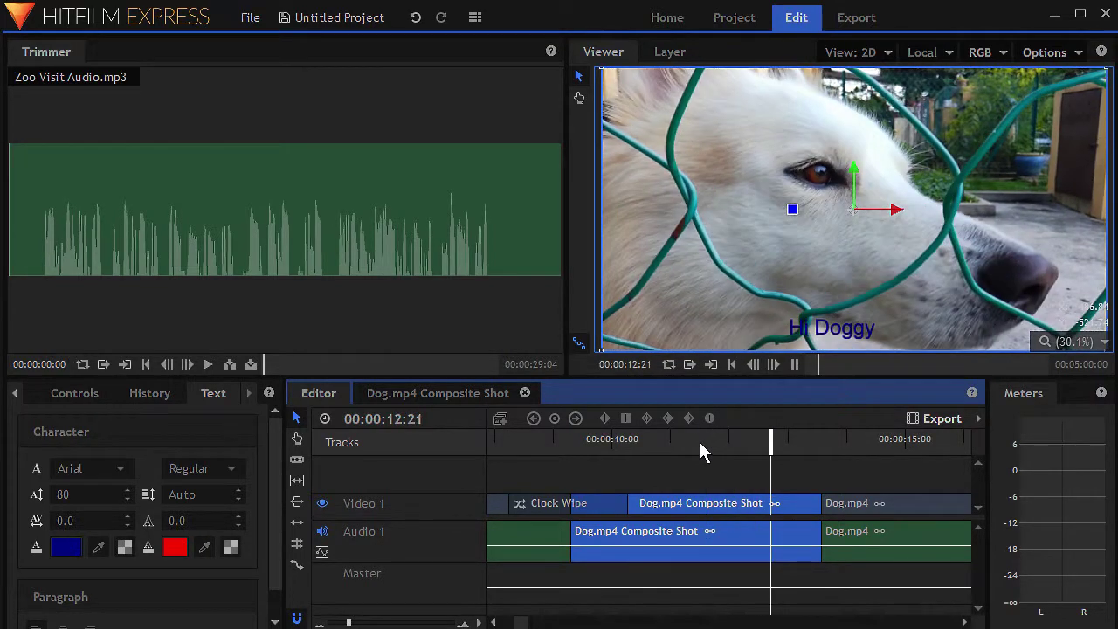
{"action": "left_click", "coordinate": [663, 442]}
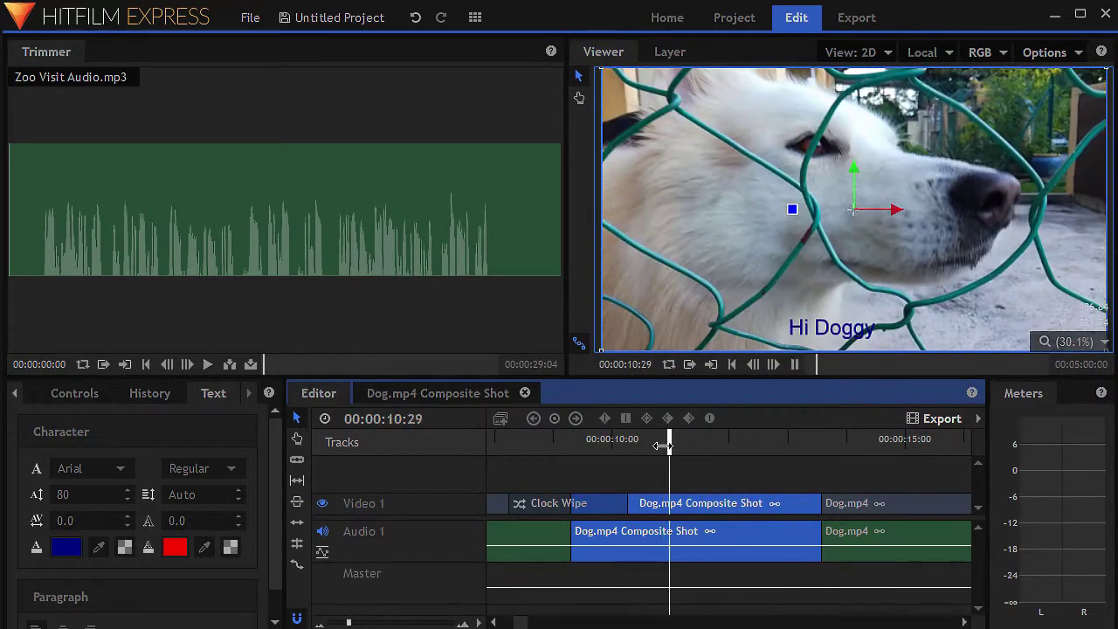
{"action": "key", "text": "space"}
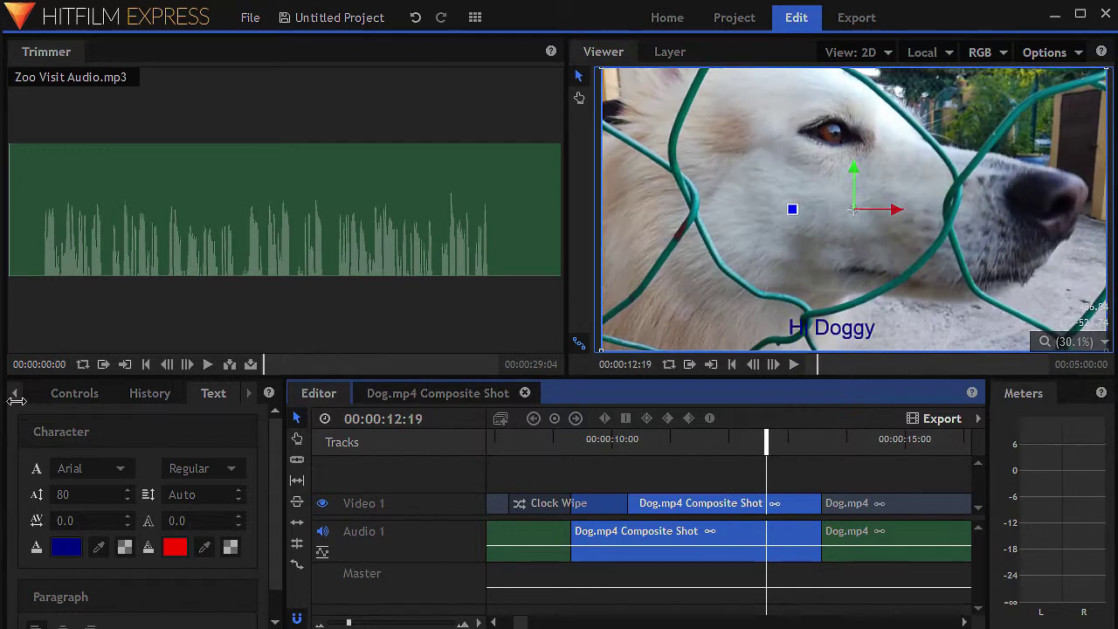
Show the Media panel and select Blue Sky 2.mp4 to display its properties.
{"action": "left_click", "coordinate": [15, 395]}
{"action": "left_click", "coordinate": [15, 395]}
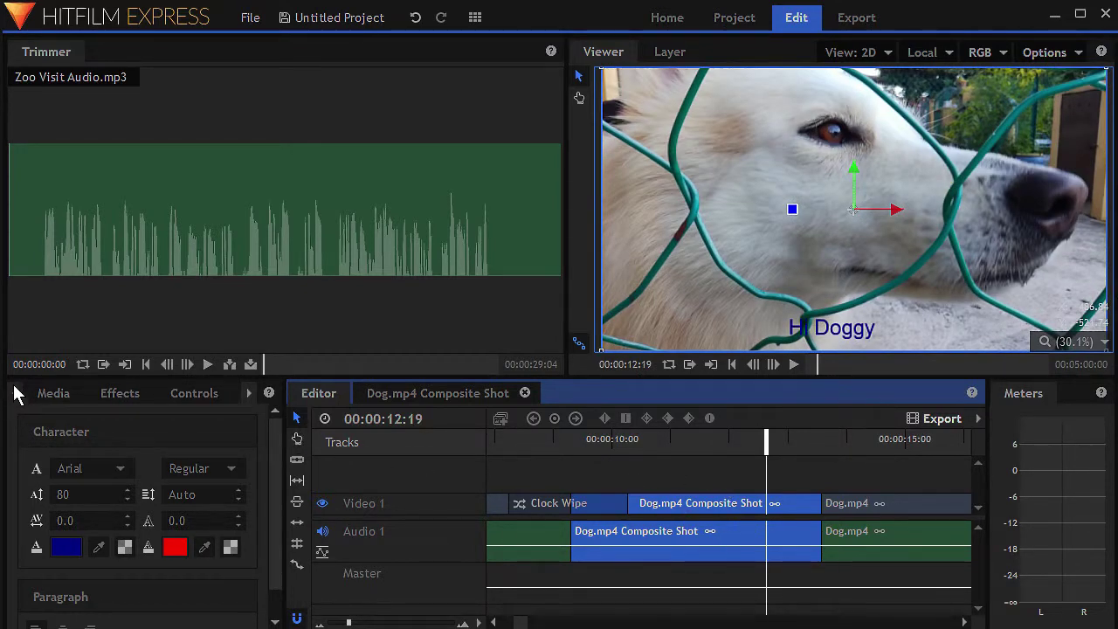
{"action": "left_click", "coordinate": [53, 395]}
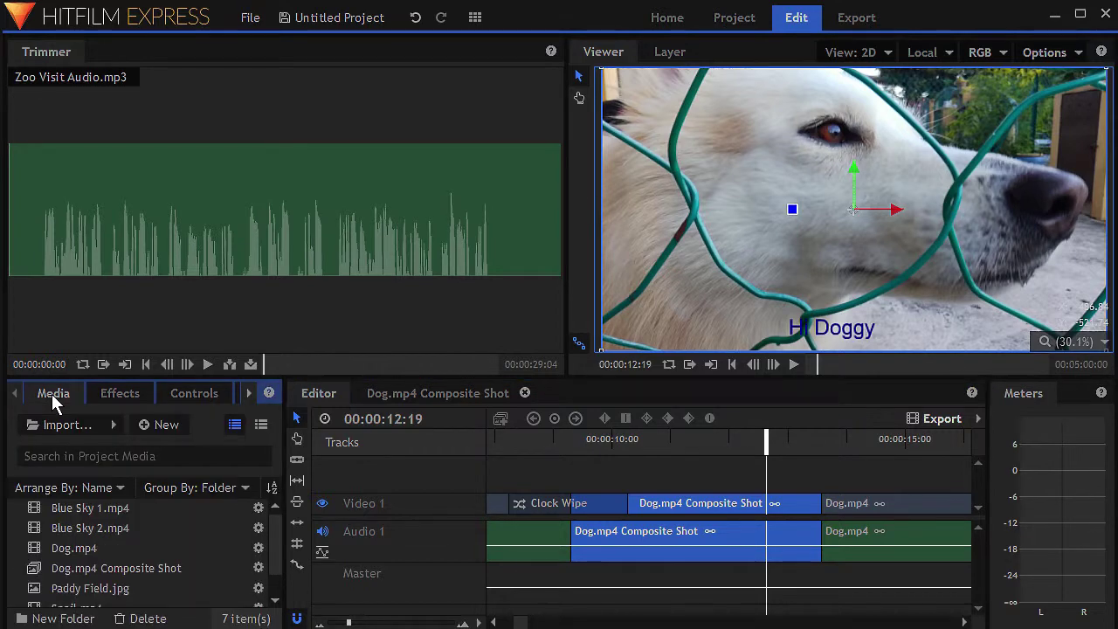
{"action": "left_click", "coordinate": [153, 425]}
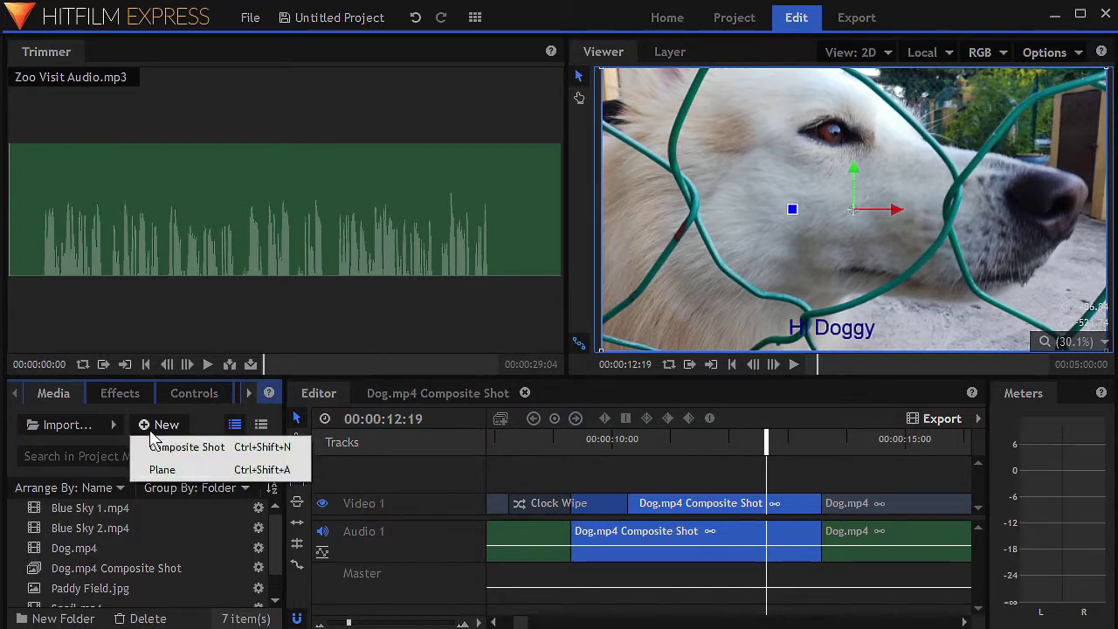
{"action": "left_click", "coordinate": [259, 537]}
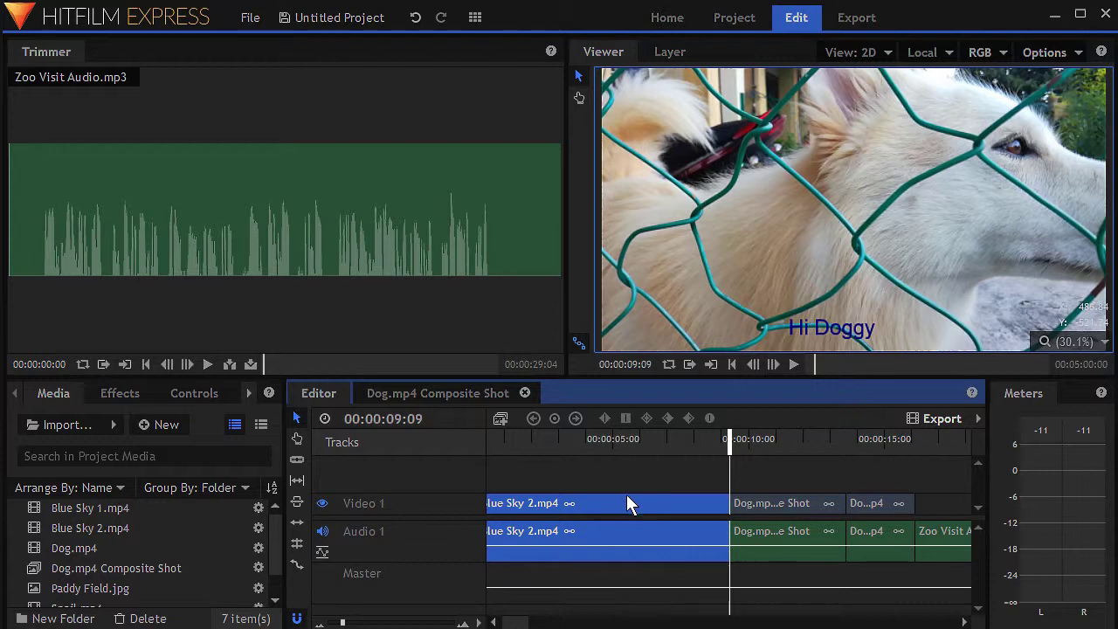
{"action": "left_click", "coordinate": [182, 393]}
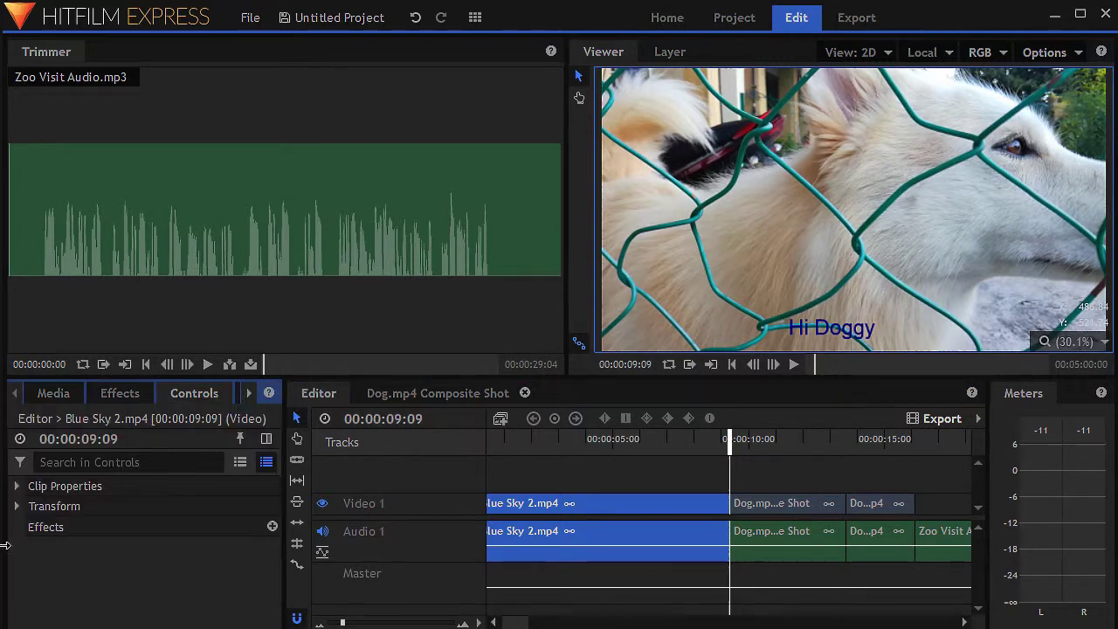
Keyframe Blue Sky 2.mp4's opacity from 100% at 00:00:07:02 to 0% at 00:00:09:09.
{"action": "left_click", "coordinate": [16, 508]}
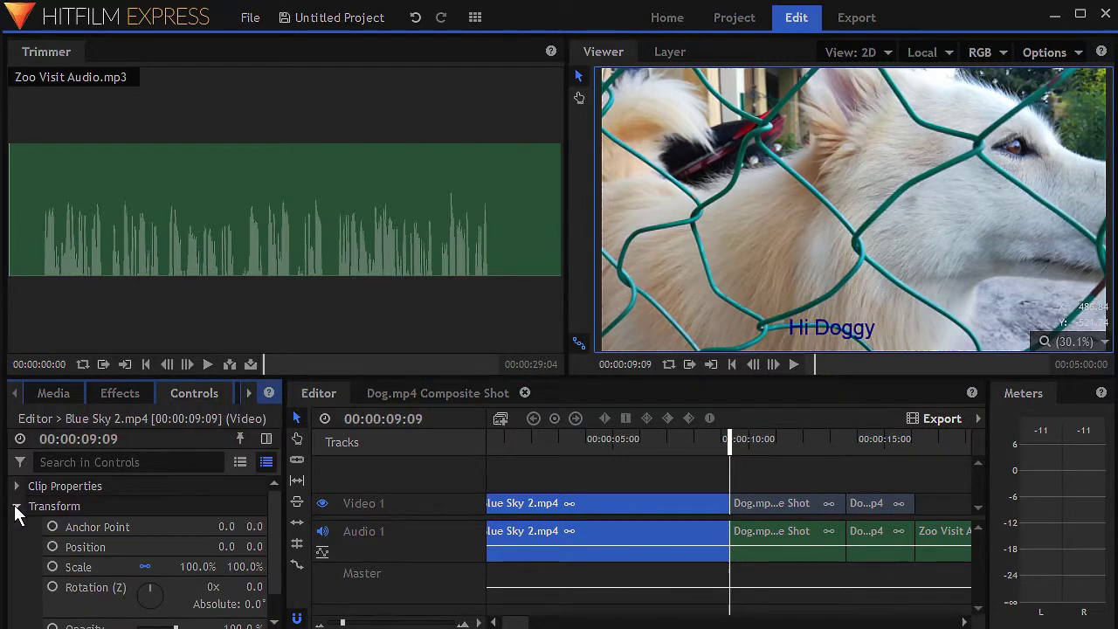
{"action": "left_click_drag", "start_coordinate": [275, 534], "coordinate": [272, 565]}
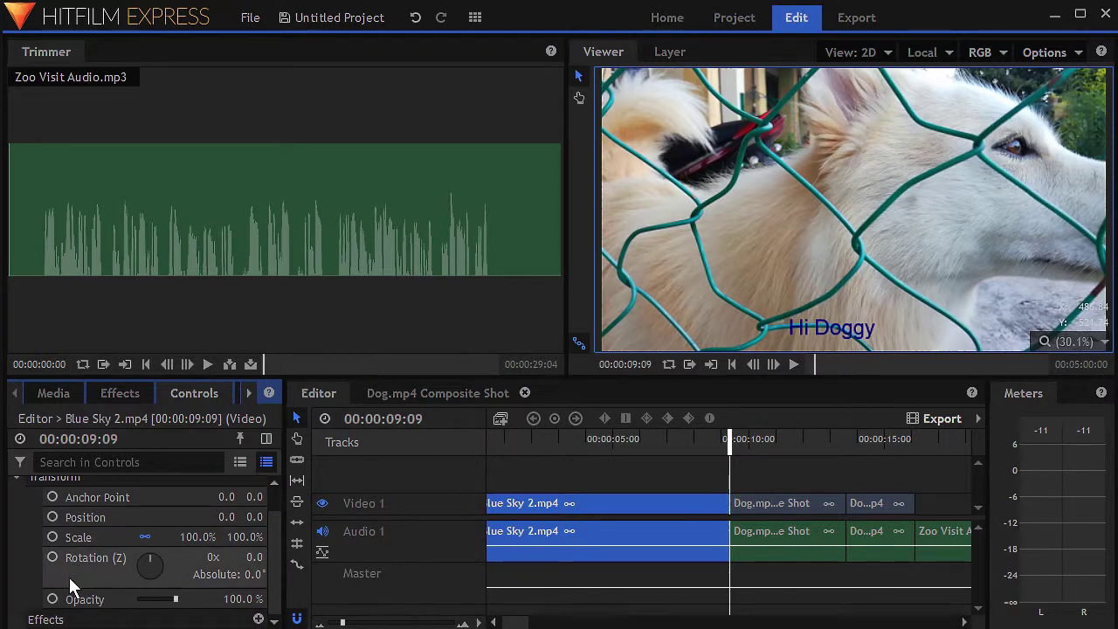
{"action": "left_click", "coordinate": [52, 600]}
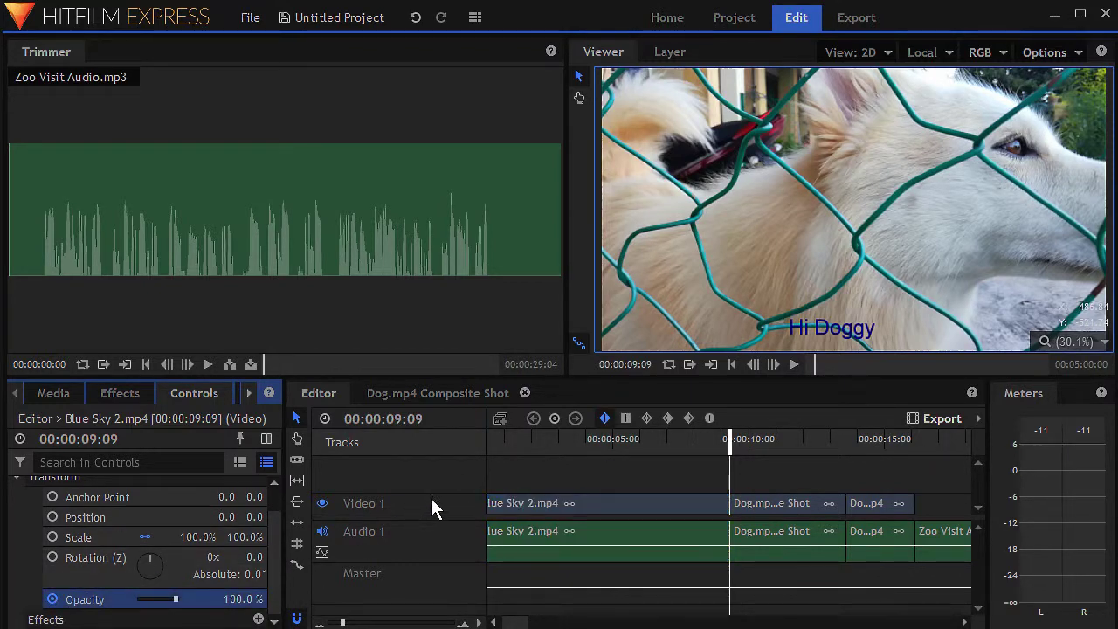
{"action": "left_click", "coordinate": [140, 600]}
{"action": "left_click", "coordinate": [669, 441]}
{"action": "left_click_drag", "start_coordinate": [142, 599], "coordinate": [187, 607]}
{"action": "left_click", "coordinate": [604, 441]}
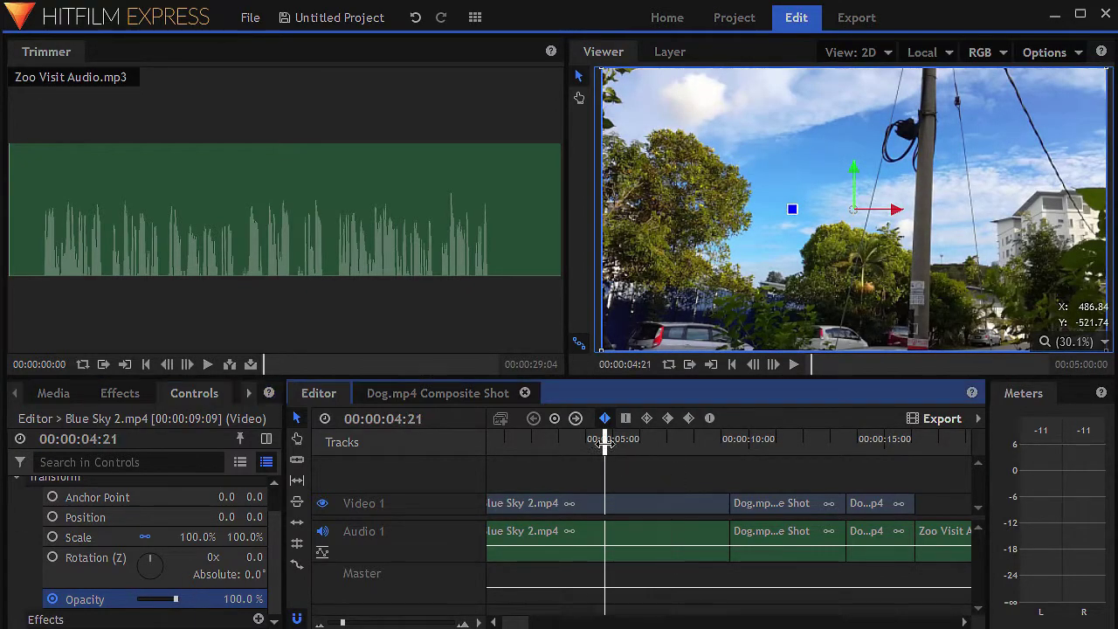
Play back the fade-out, check its end, and select the Dog.mp4 Composite Shot clip.
{"action": "key", "text": "space"}
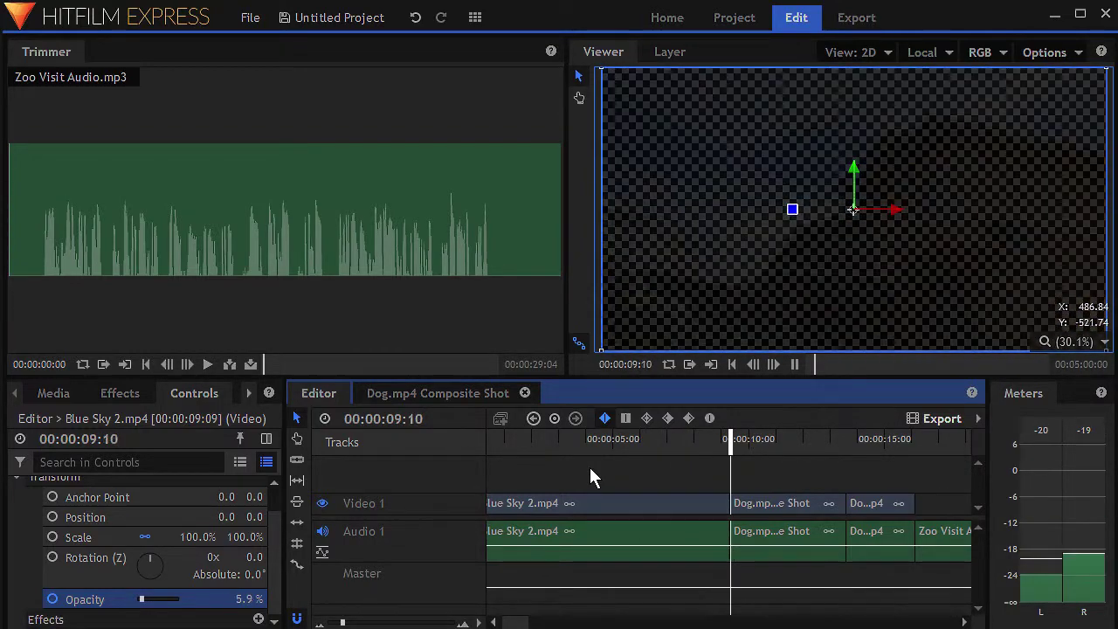
{"action": "key", "text": "space"}
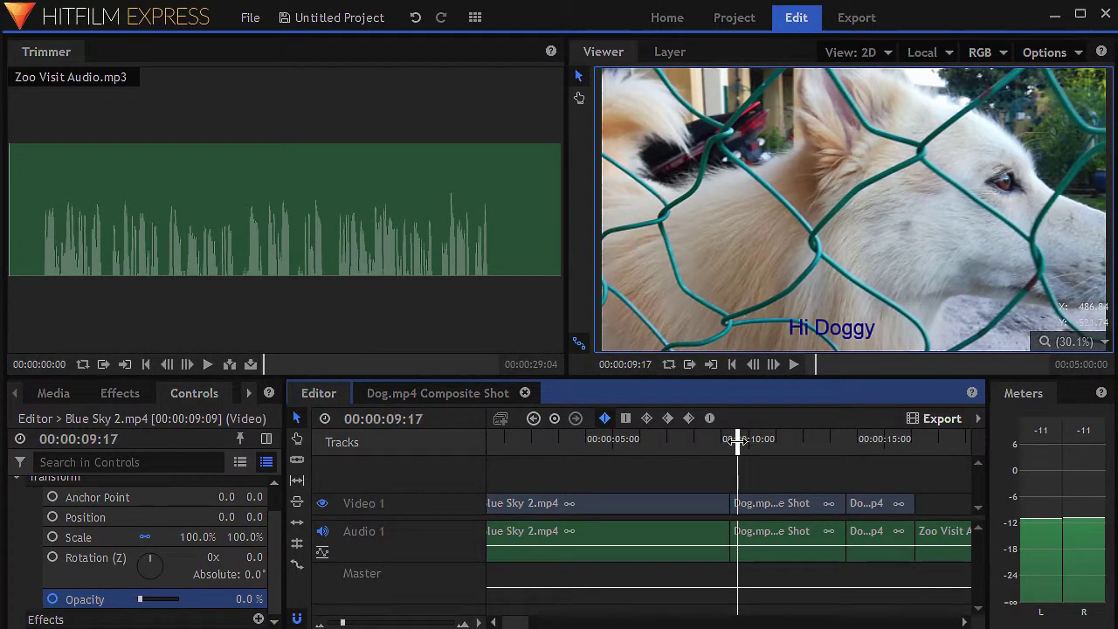
{"action": "mouse_move", "coordinate": [736, 439]}
{"action": "left_mouse_down"}
{"action": "mouse_move", "coordinate": [768, 442]}
{"action": "mouse_move", "coordinate": [730, 444]}
{"action": "left_mouse_up"}
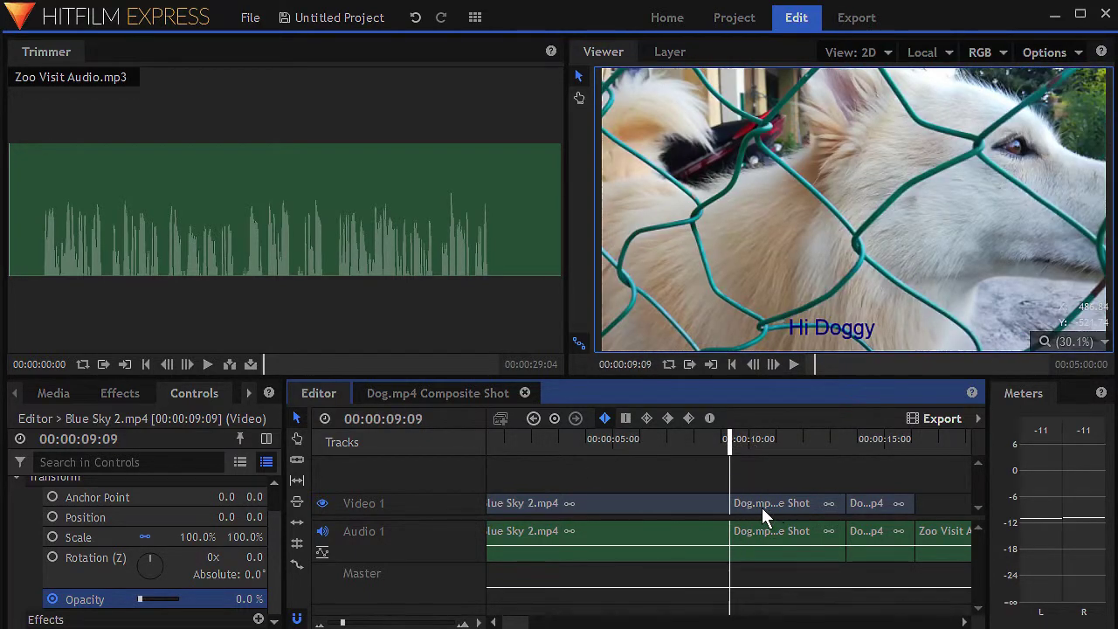
{"action": "left_click", "coordinate": [762, 507]}
Keyframe the Dog.mp4 Composite Shot's opacity from 0% at 00:00:09:09 to 100% about a second later, then preview it.
{"action": "left_click", "coordinate": [15, 508]}
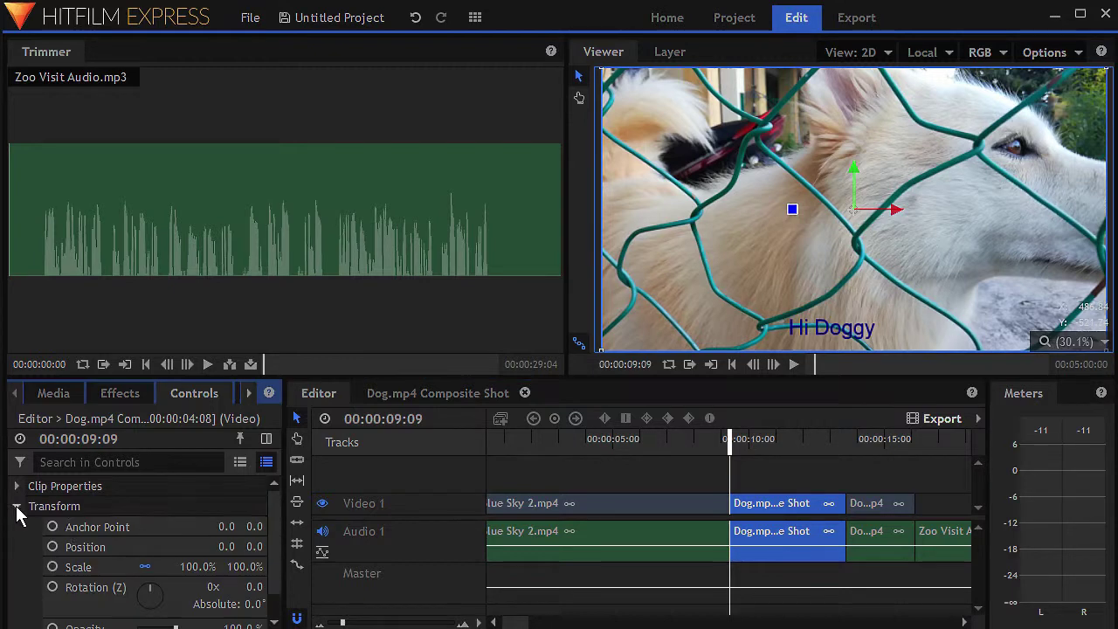
{"action": "scroll", "coordinate": [100, 541], "scroll_direction": "down", "scroll_amount": 1}
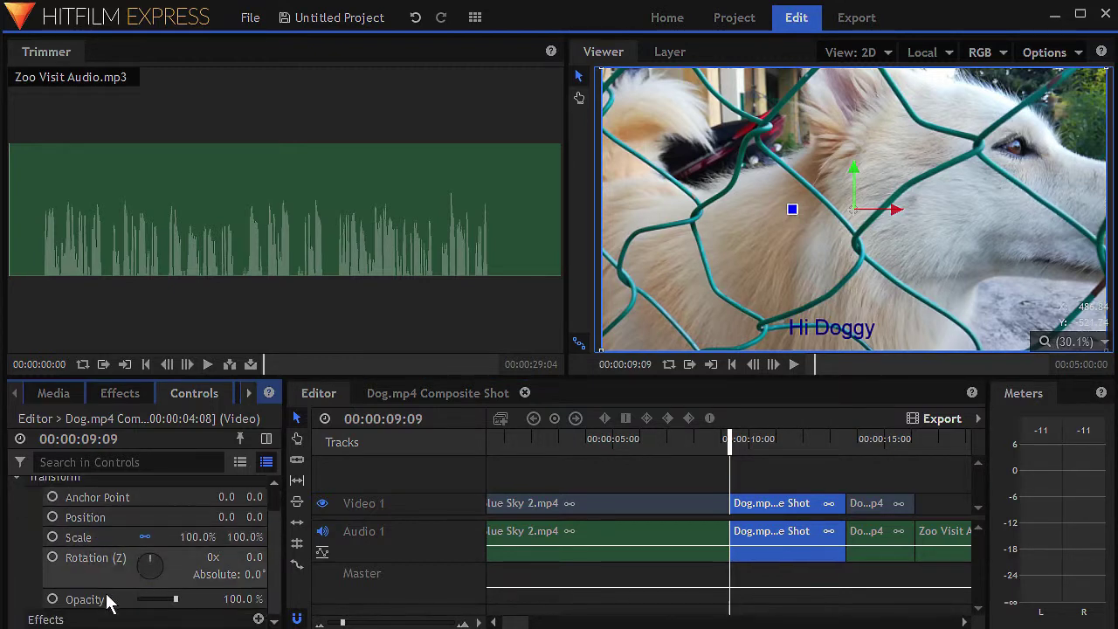
{"action": "left_click", "coordinate": [53, 599]}
{"action": "left_click_drag", "start_coordinate": [173, 607], "coordinate": [138, 605]}
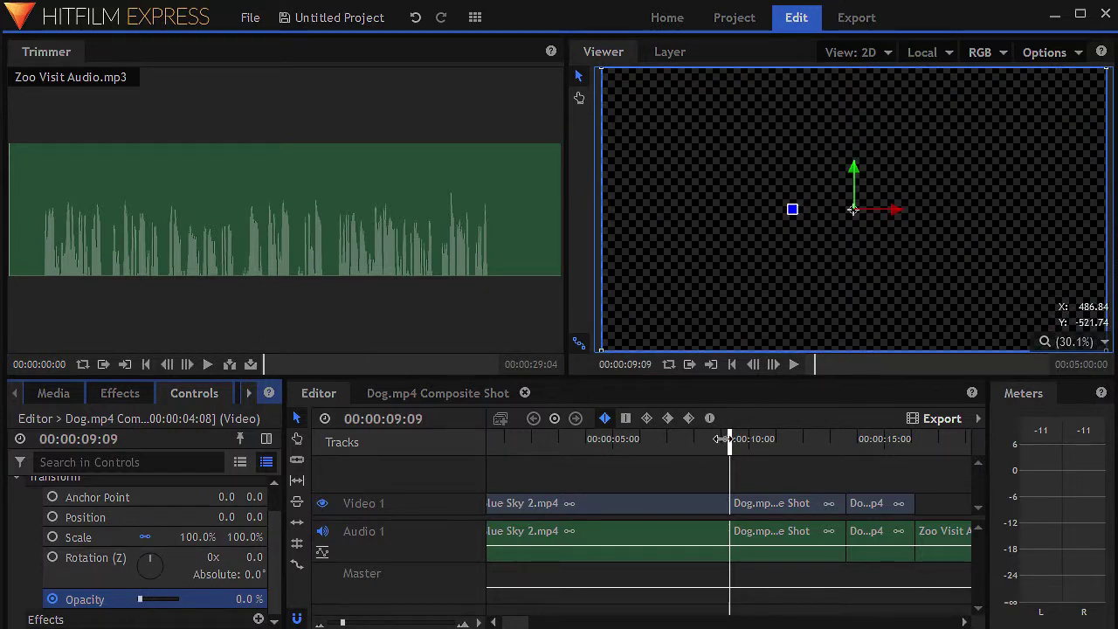
{"action": "left_click_drag", "start_coordinate": [739, 441], "coordinate": [763, 448]}
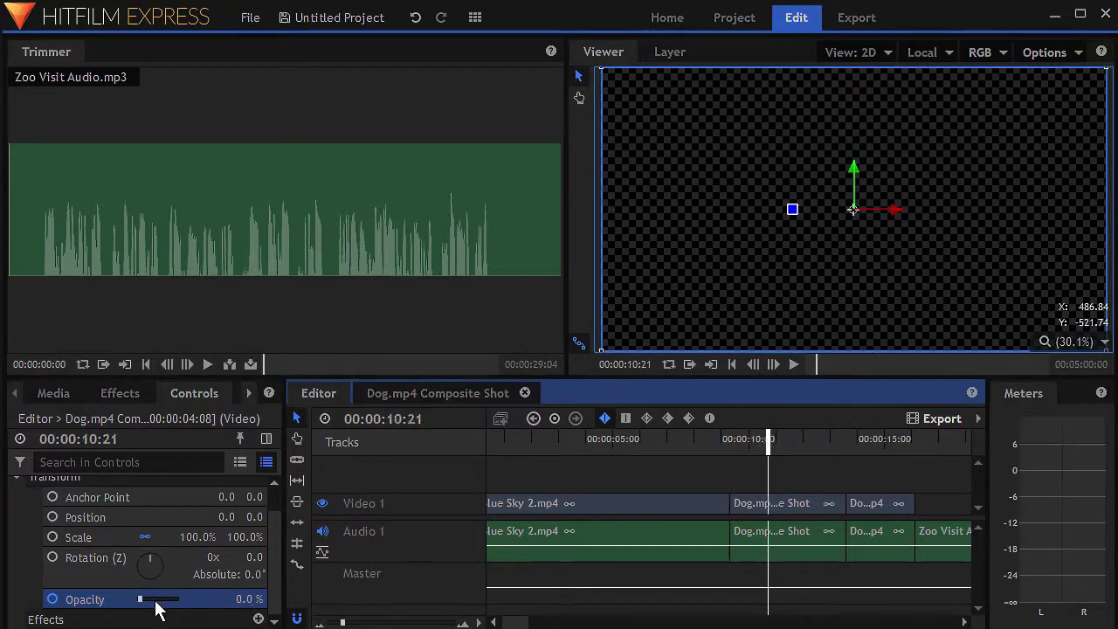
{"action": "left_click_drag", "start_coordinate": [144, 609], "coordinate": [187, 607]}
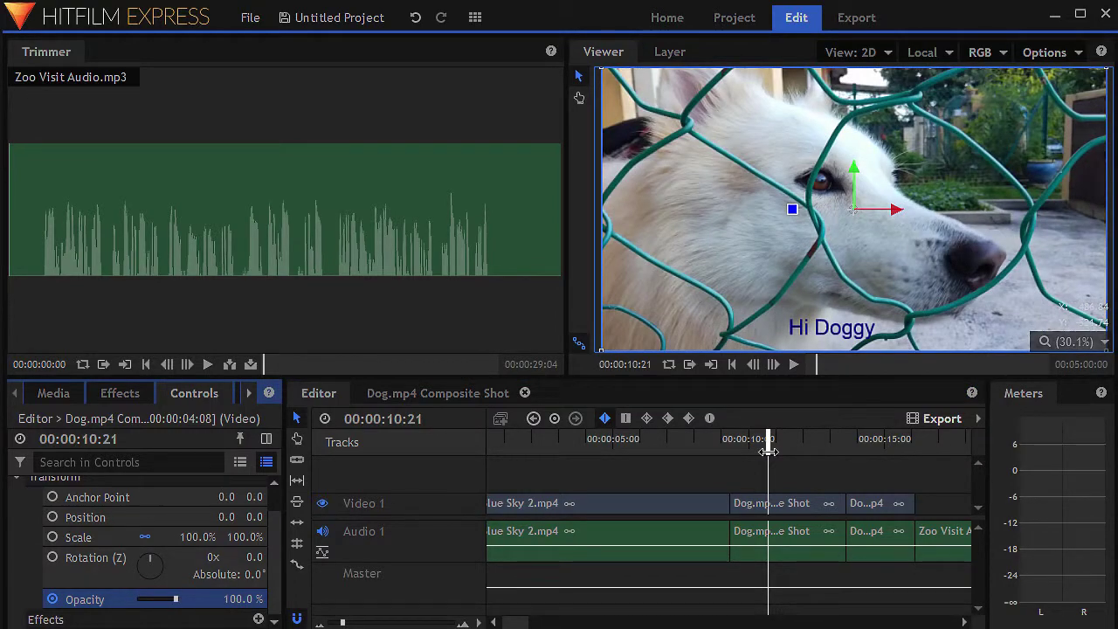
{"action": "left_click", "coordinate": [626, 449]}
{"action": "key", "text": "space"}
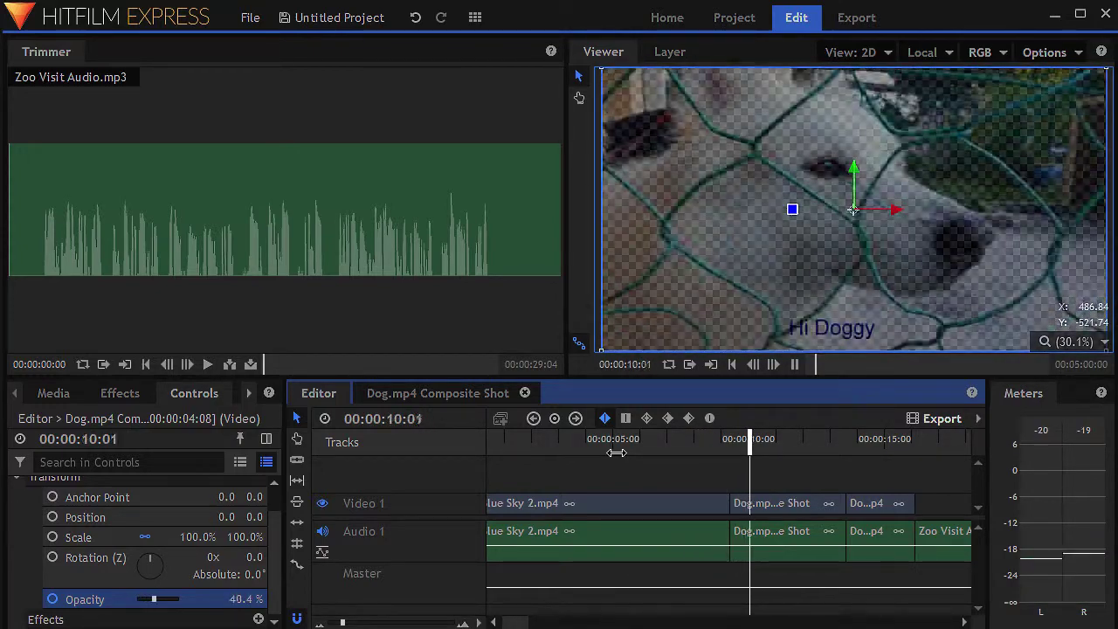
{"action": "key", "text": "space"}
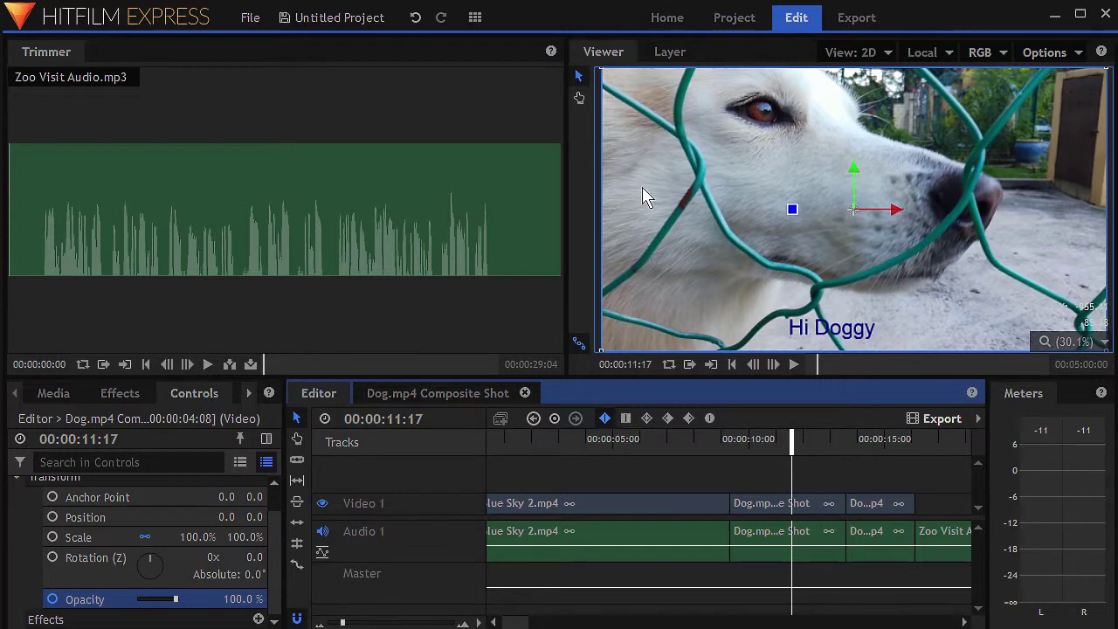
Move the playhead to 00:00:13:17 and queue the Editor timeline's In-Out Area for export.
{"action": "left_click", "coordinate": [930, 429]}
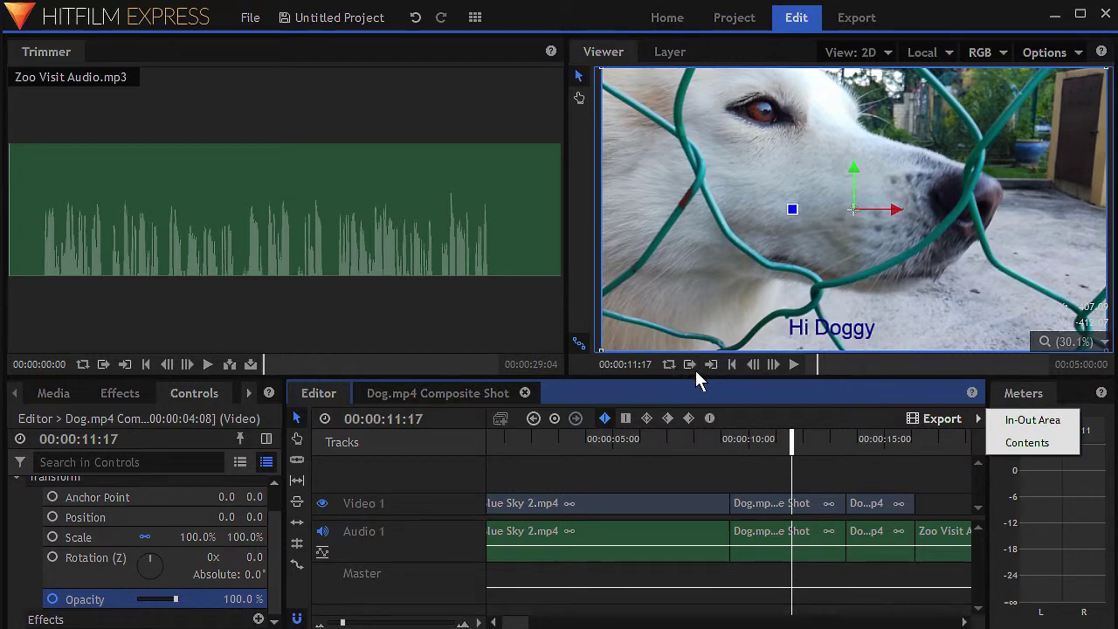
{"action": "left_click", "coordinate": [840, 443]}
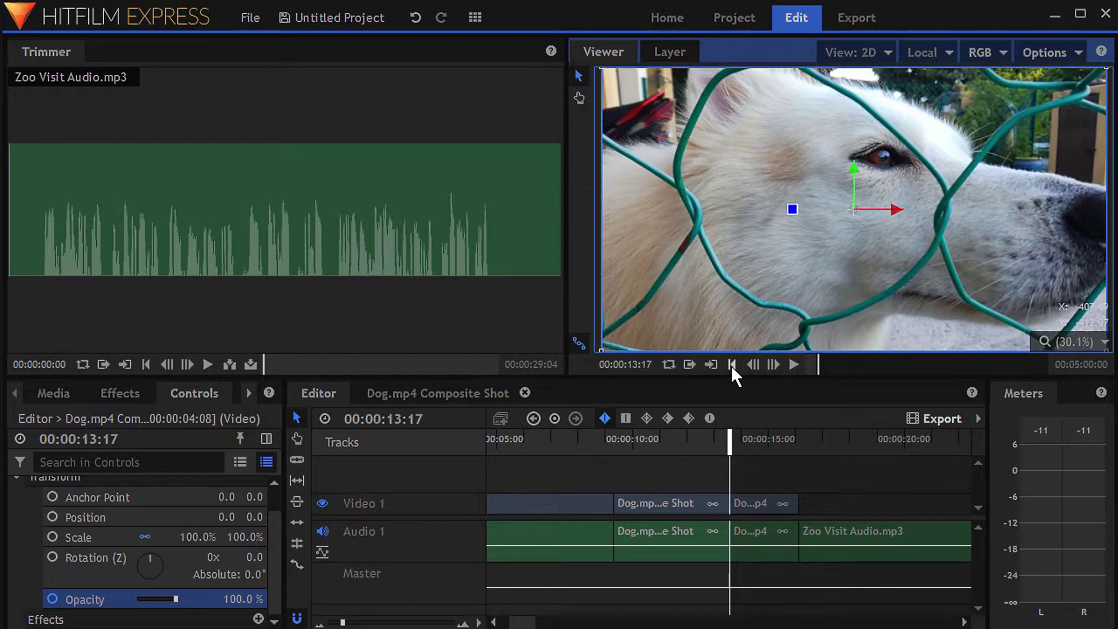
{"action": "left_click", "coordinate": [938, 424]}
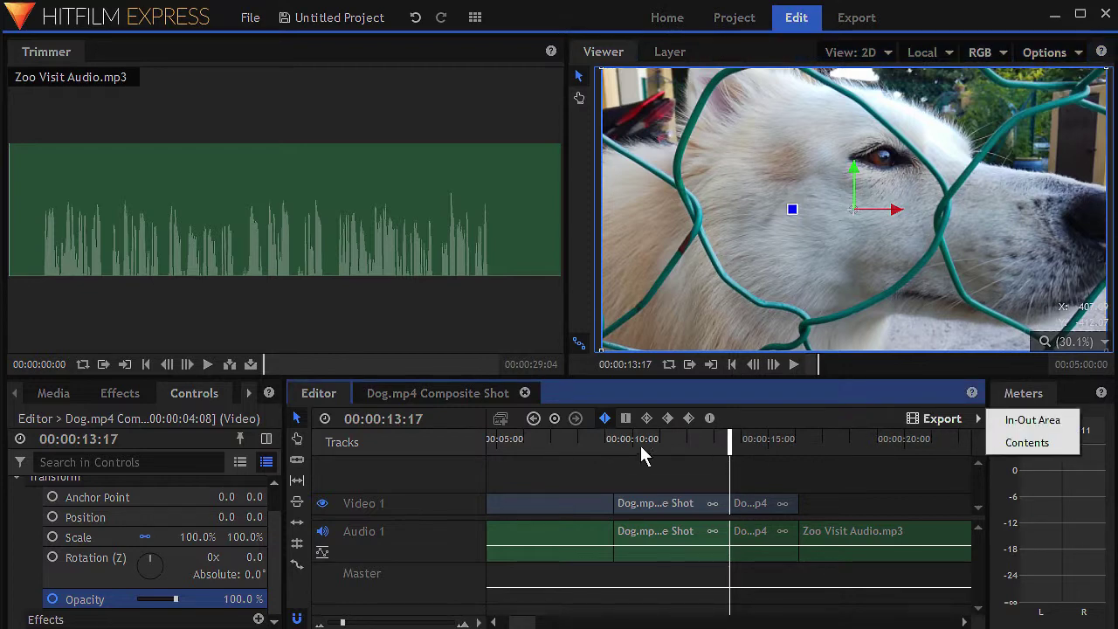
{"action": "left_click", "coordinate": [1018, 426]}
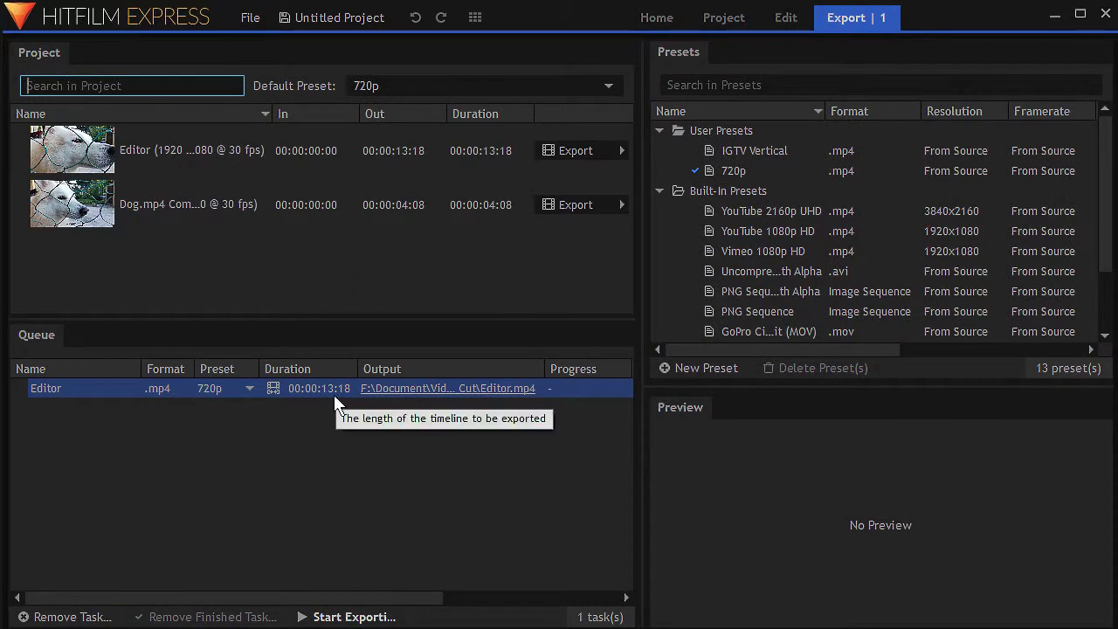
Change the queued Editor export's preset from 720p to YouTube 1080p HD.
{"action": "left_click", "coordinate": [250, 389]}
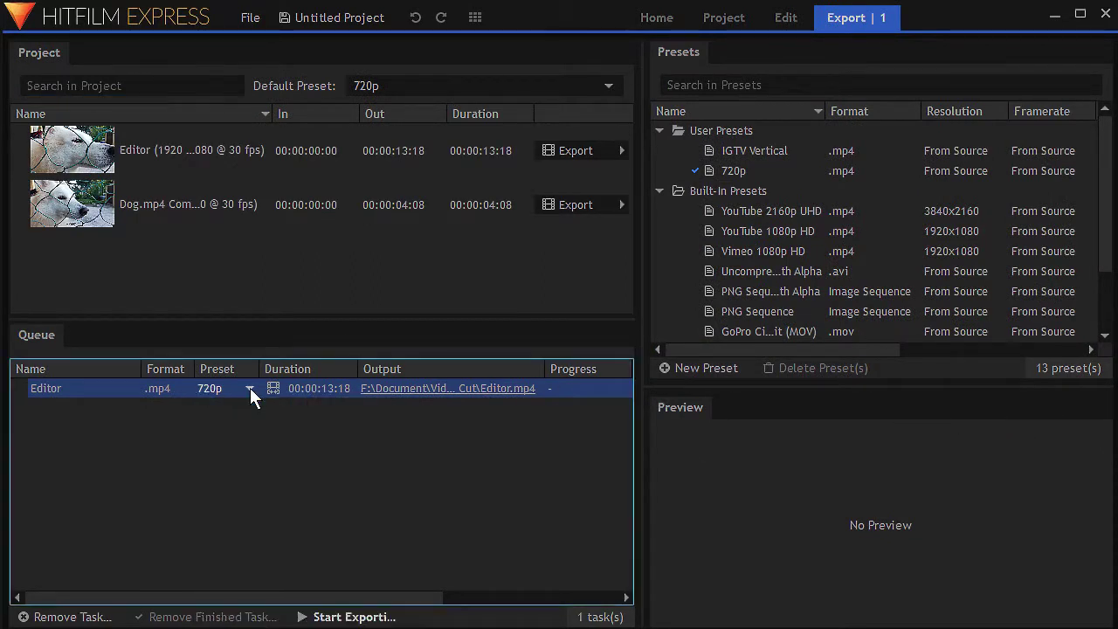
{"action": "left_click", "coordinate": [250, 389]}
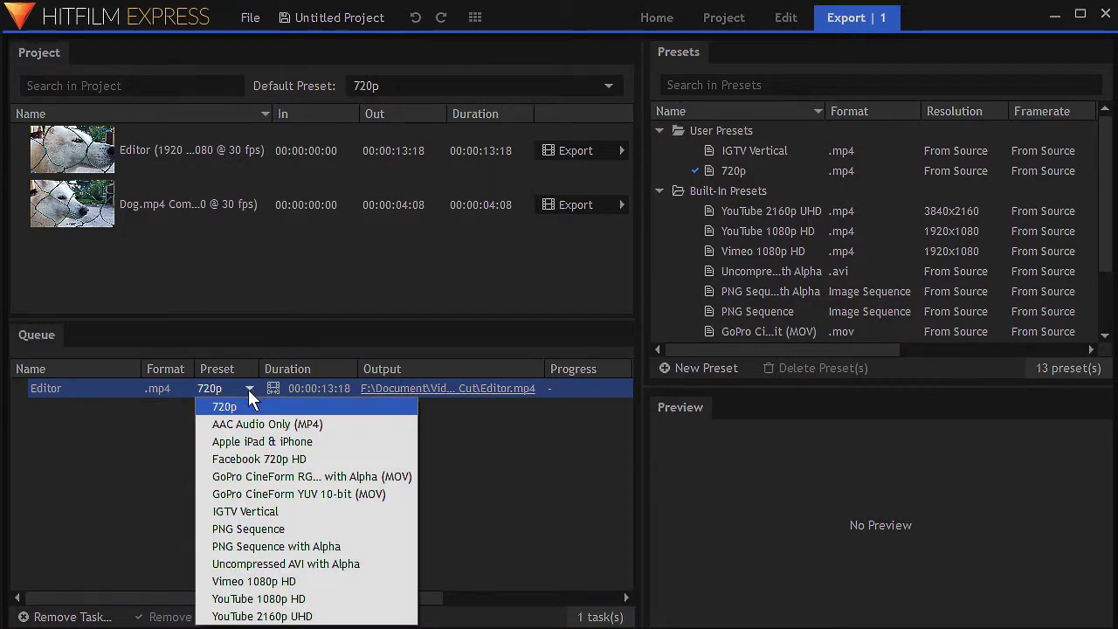
{"action": "left_click", "coordinate": [280, 599]}
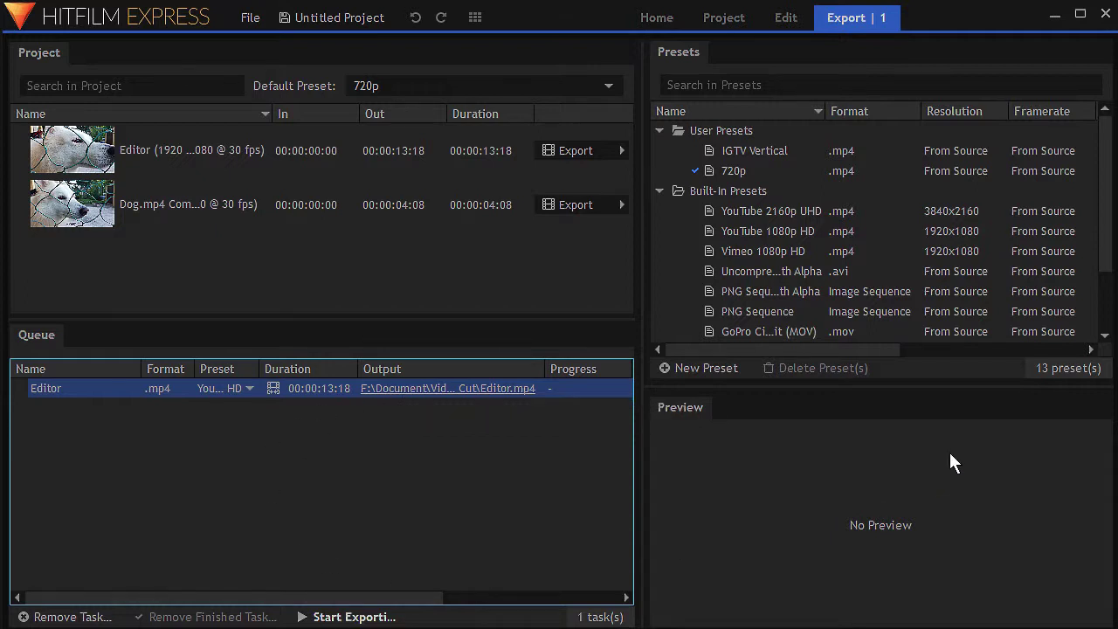
Start rendering Editor.mp4 and suspend the export at about 20% progress.
{"action": "left_click", "coordinate": [333, 618]}
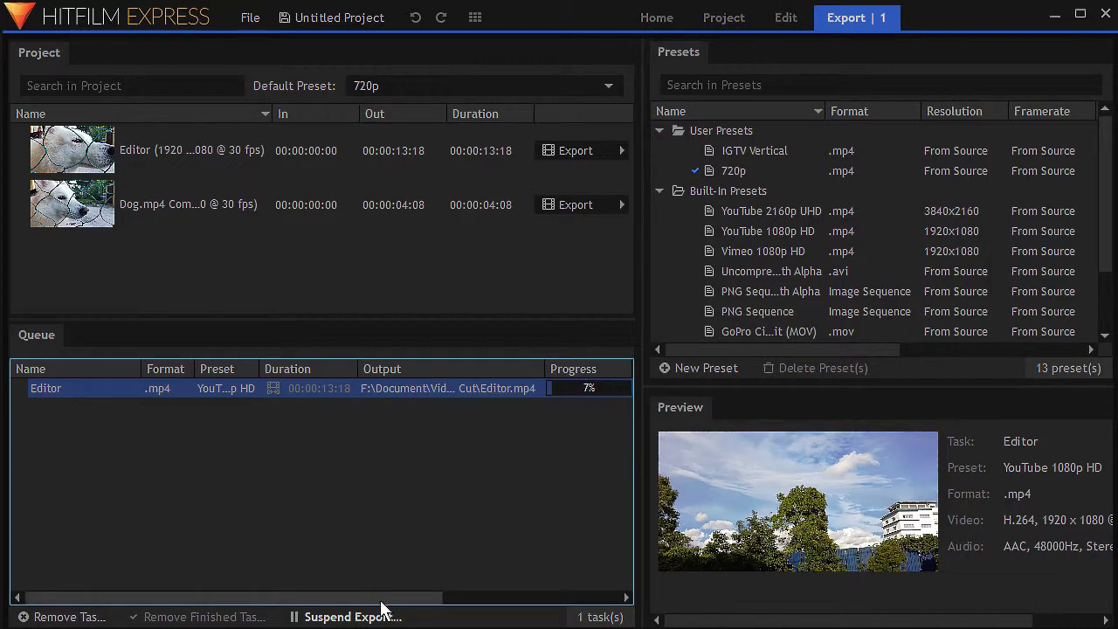
{"action": "left_click_drag", "start_coordinate": [393, 598], "coordinate": [591, 602]}
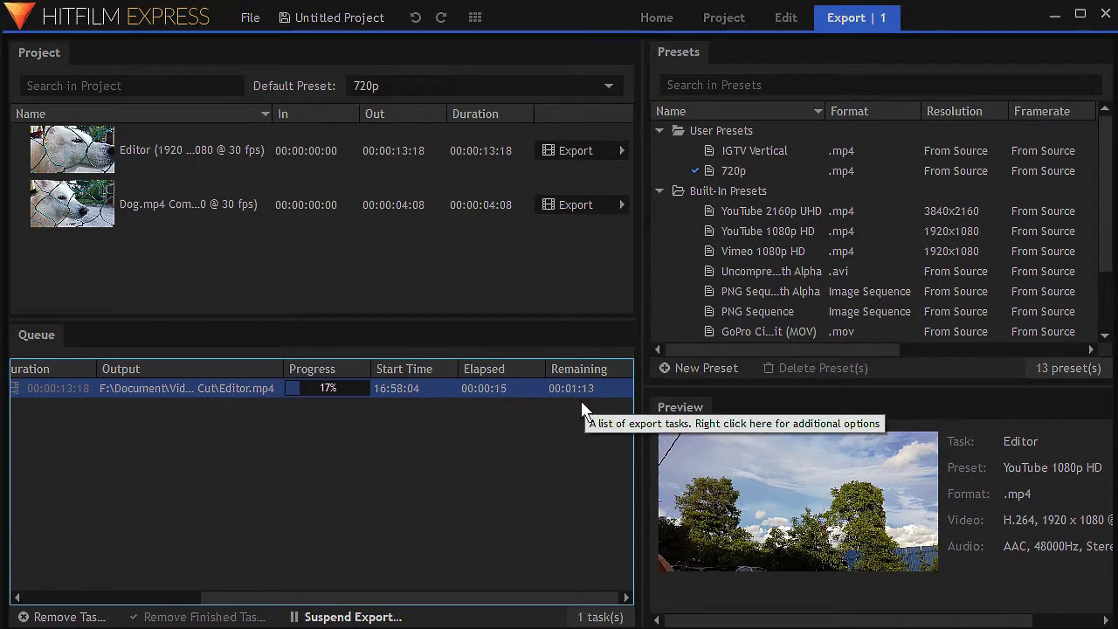
{"action": "left_click", "coordinate": [312, 617]}
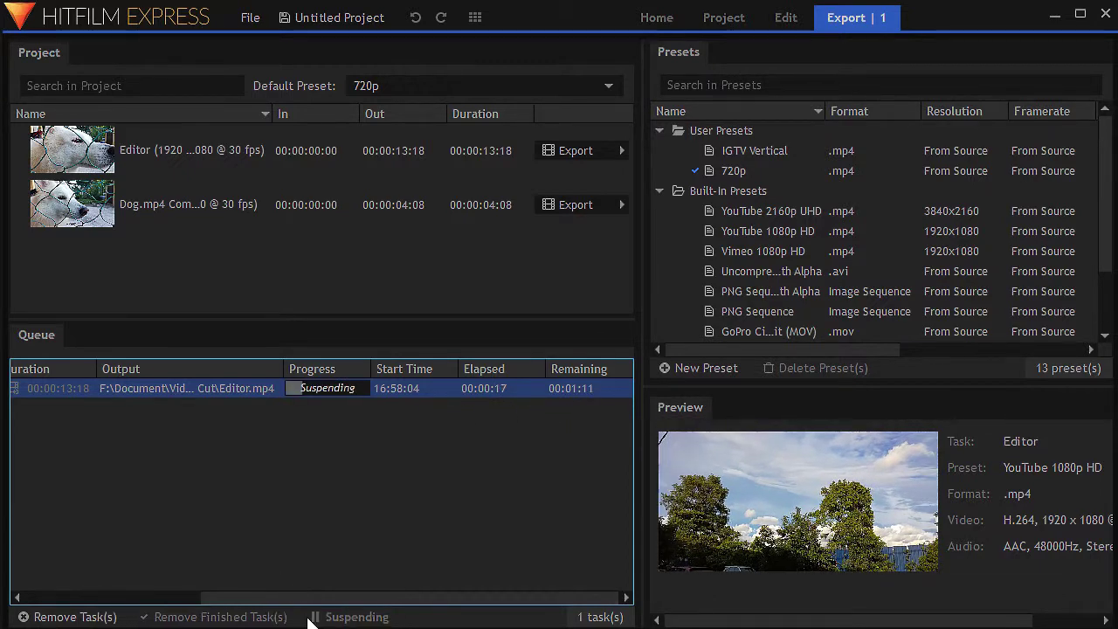
Switch back to the Edit workspace.
{"action": "left_click", "coordinate": [786, 18]}
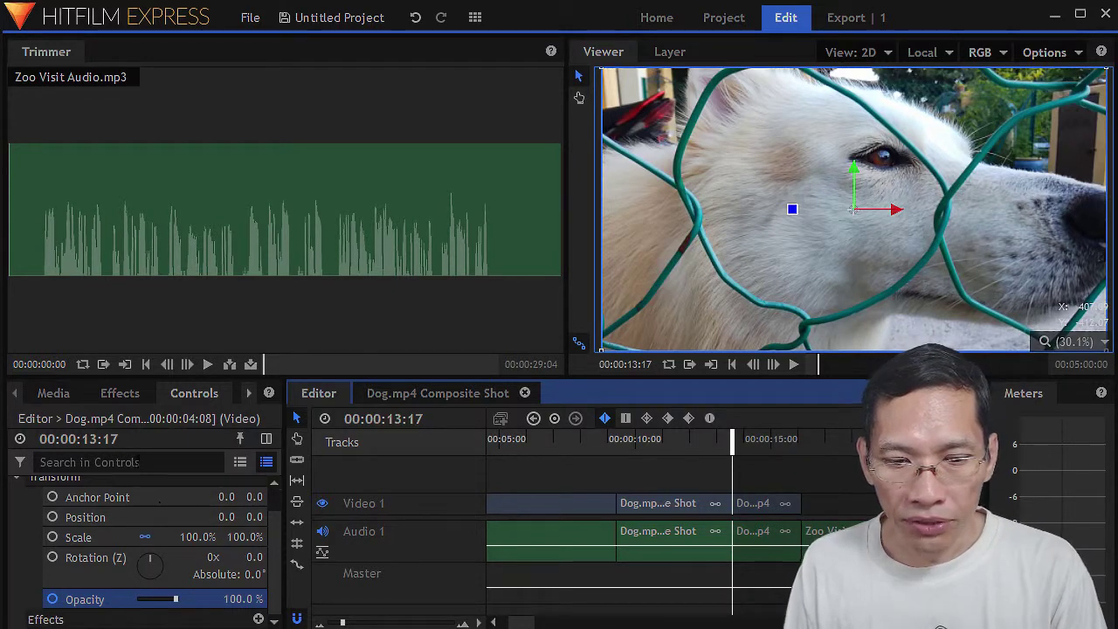
Open the Effects library, widen its panel, collapse Wipe, and expand the Motion and Dissolve transition folders.
{"action": "left_click", "coordinate": [124, 393]}
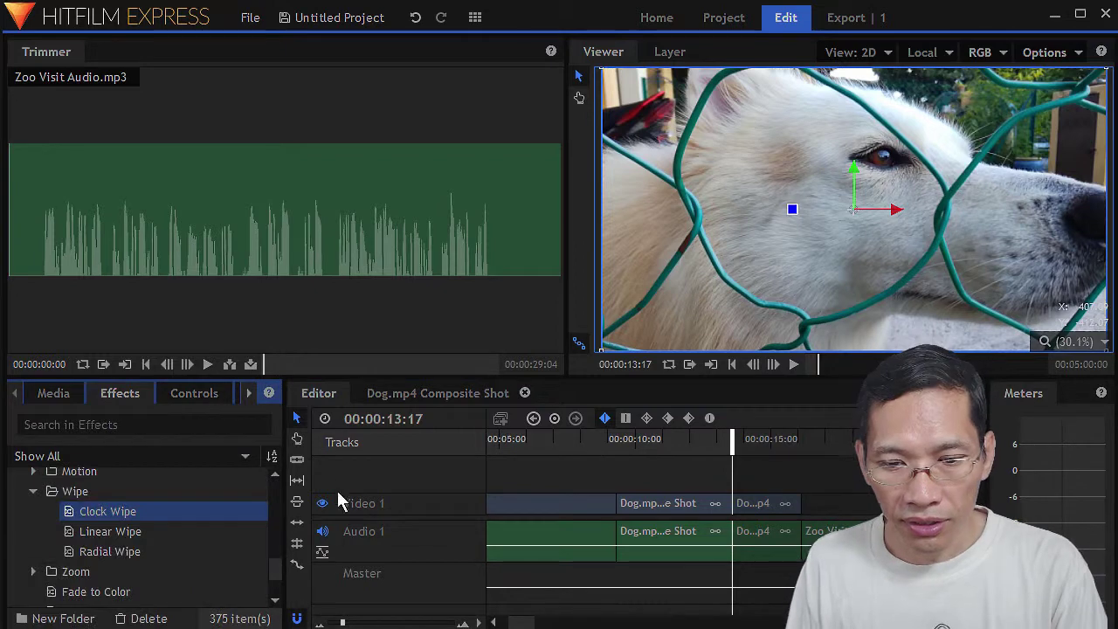
{"action": "left_click_drag", "start_coordinate": [282, 554], "coordinate": [323, 551]}
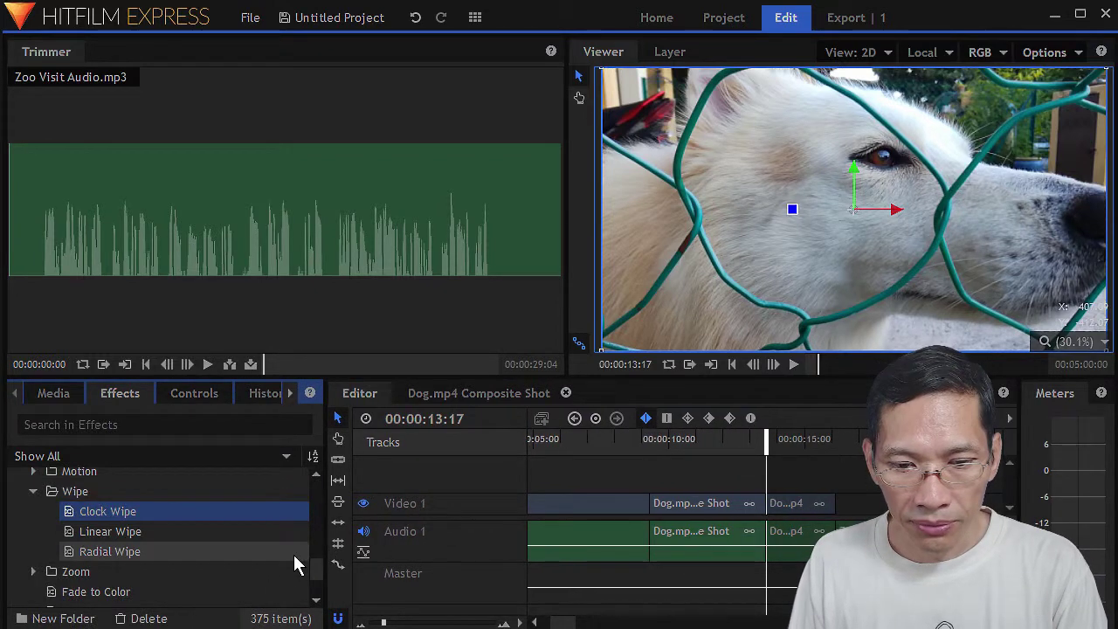
{"action": "left_click", "coordinate": [35, 491]}
{"action": "left_click", "coordinate": [33, 481]}
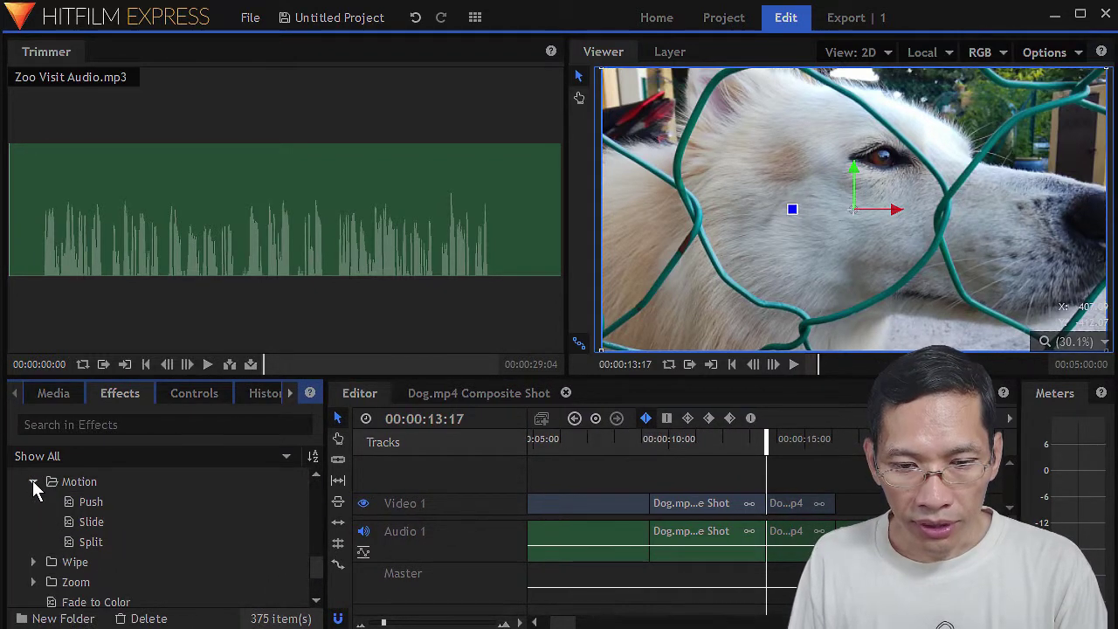
{"action": "mouse_move", "coordinate": [311, 564]}
{"action": "left_mouse_down"}
{"action": "mouse_move", "coordinate": [317, 544]}
{"action": "mouse_move", "coordinate": [323, 560]}
{"action": "left_mouse_up"}
{"action": "left_click", "coordinate": [33, 543]}
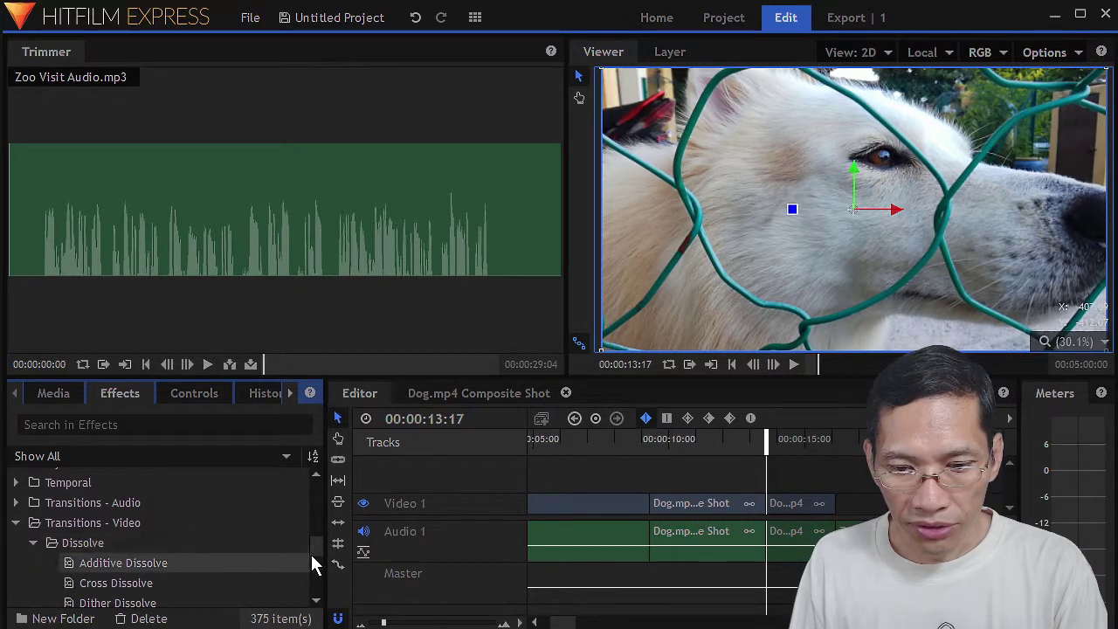
{"action": "scroll", "coordinate": [317, 559], "scroll_direction": "down", "scroll_amount": 1}
{"action": "scroll", "coordinate": [316, 559], "scroll_direction": "down", "scroll_amount": 2}
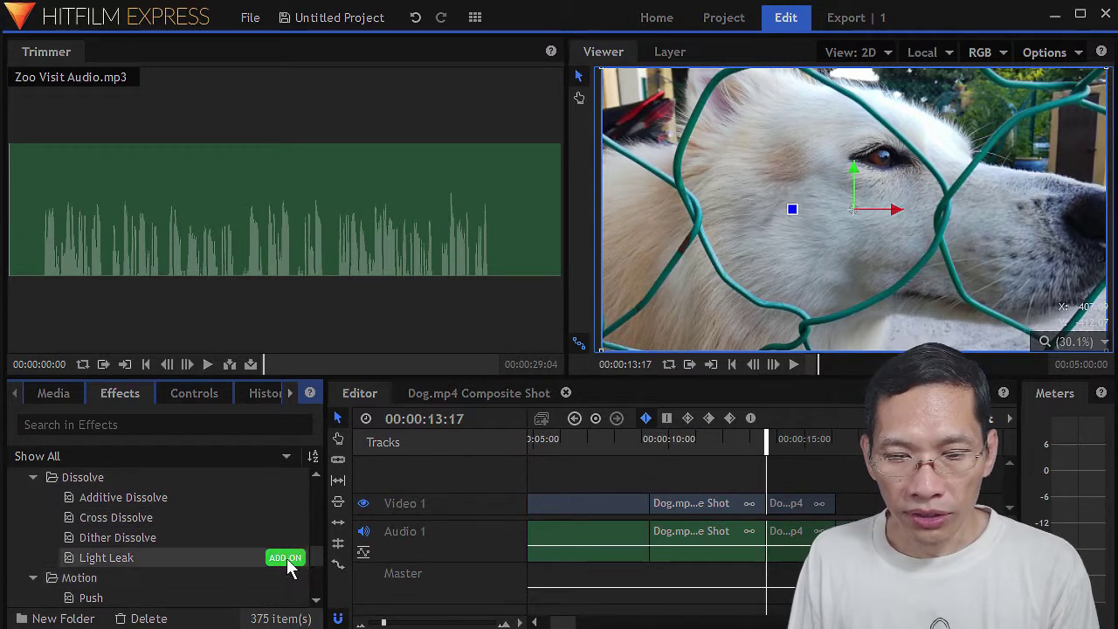
{"action": "mouse_move", "coordinate": [290, 567]}
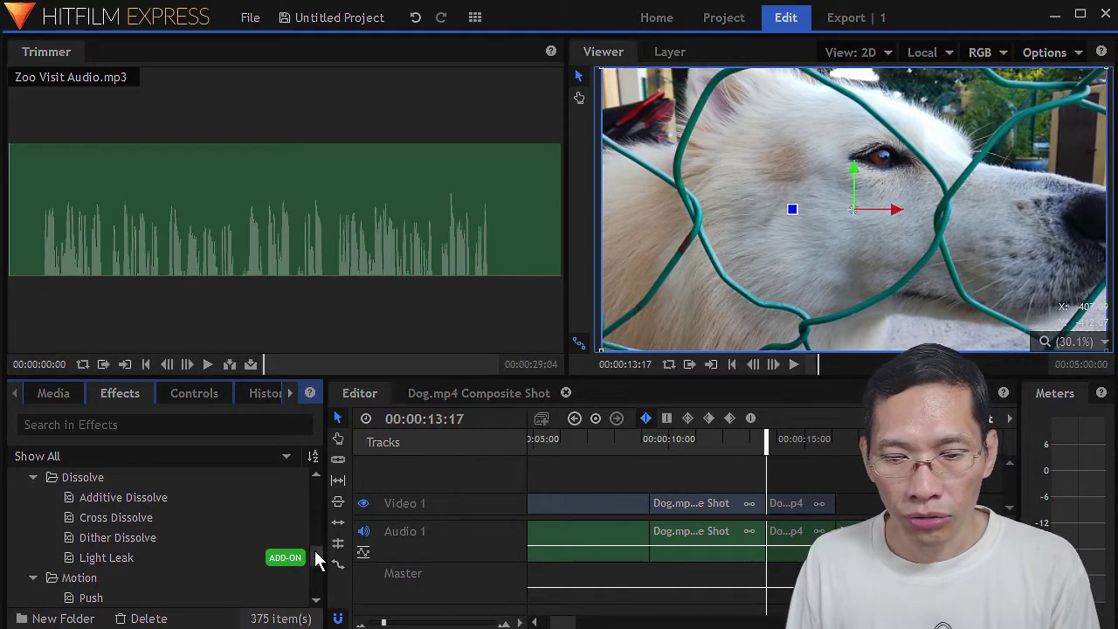
{"action": "left_click_drag", "start_coordinate": [316, 554], "coordinate": [321, 533]}
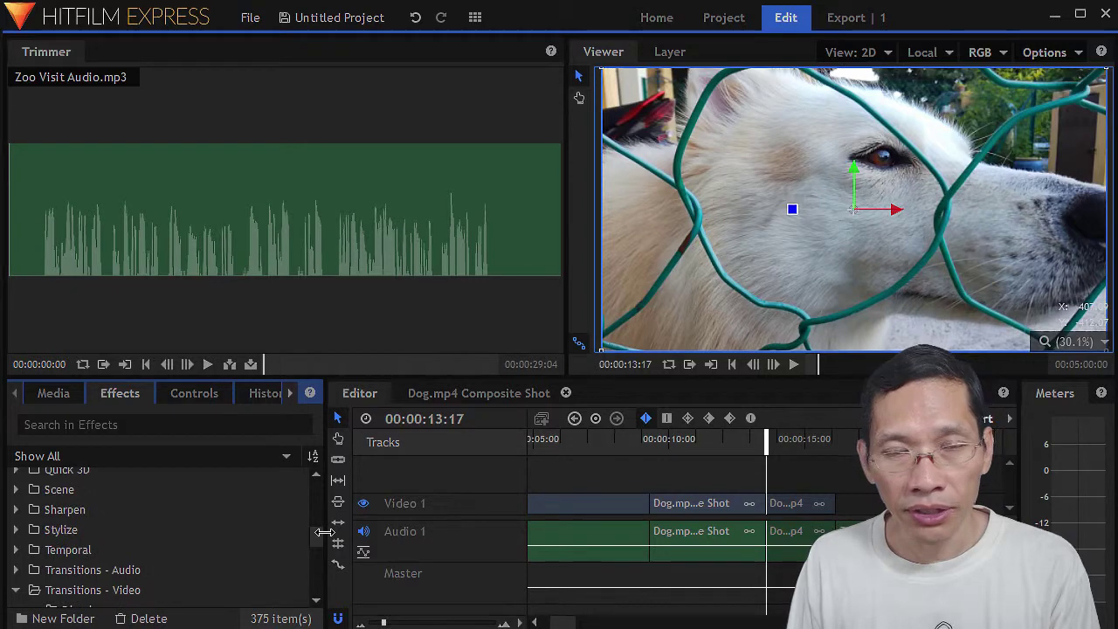